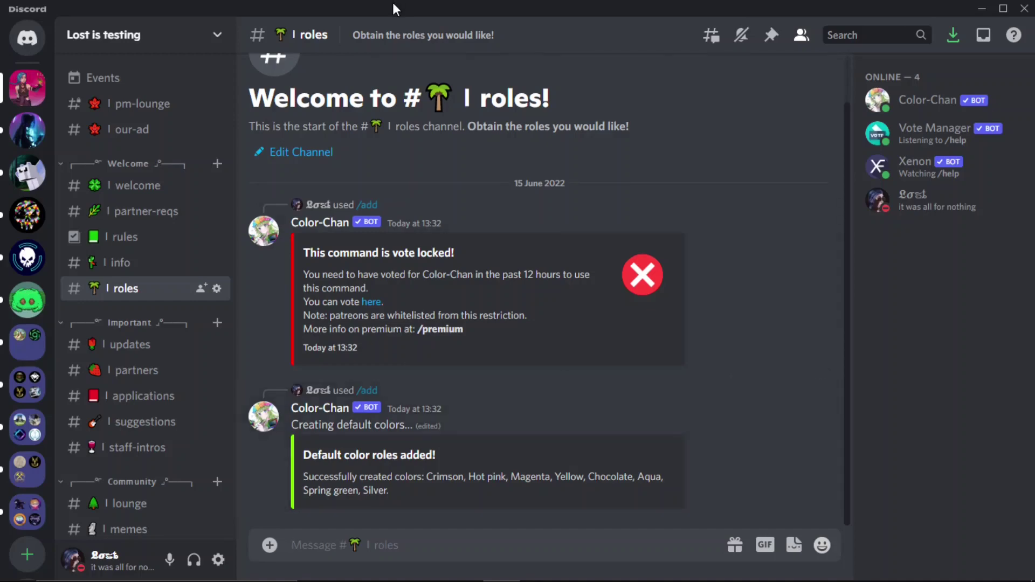
Add Color-Chan's default list of color roles to the server with the /add default colors command
{"action": "left_click", "coordinate": [928, 103]}
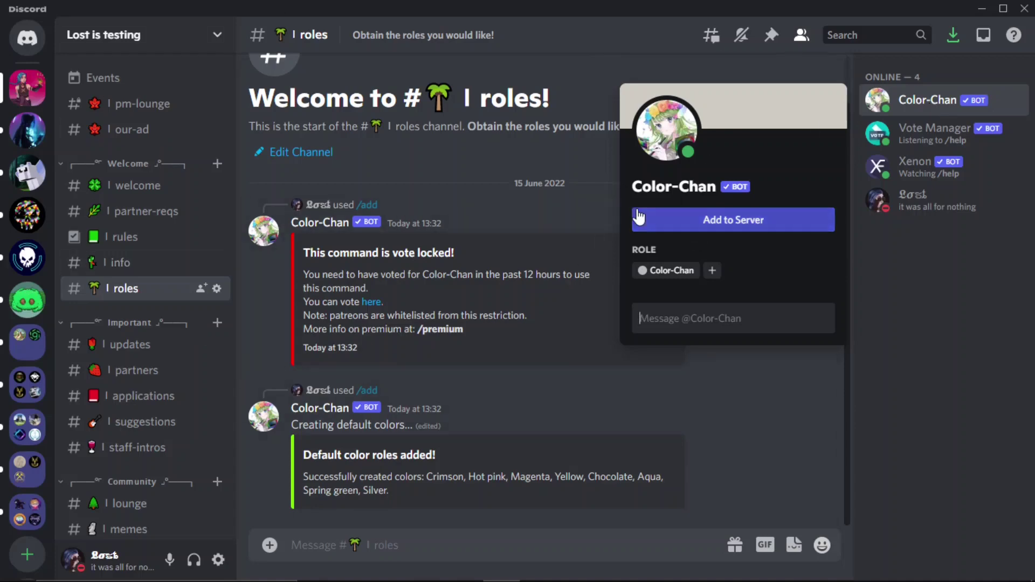
{"action": "left_click", "coordinate": [496, 171]}
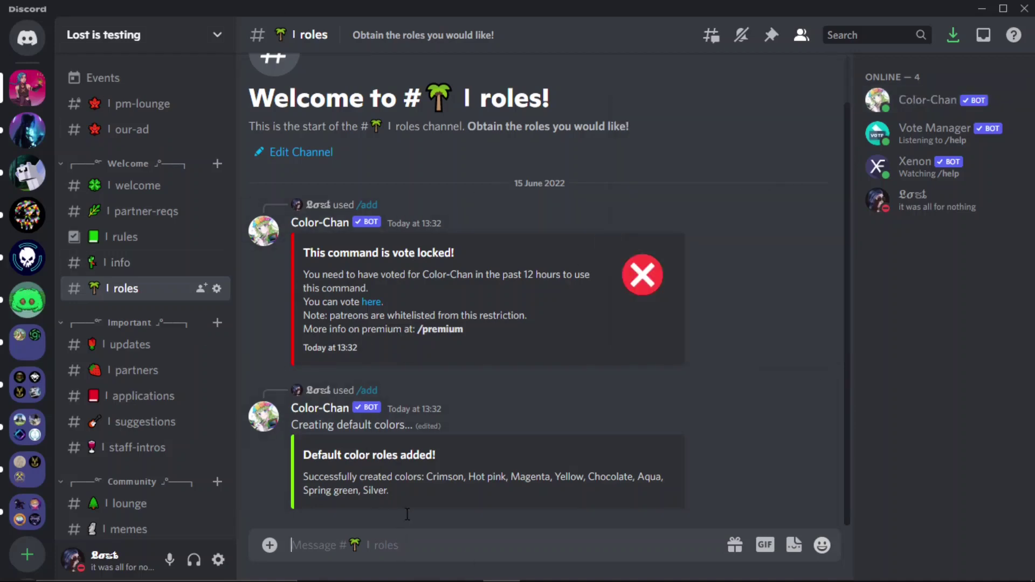
{"action": "type", "text": "/add"}
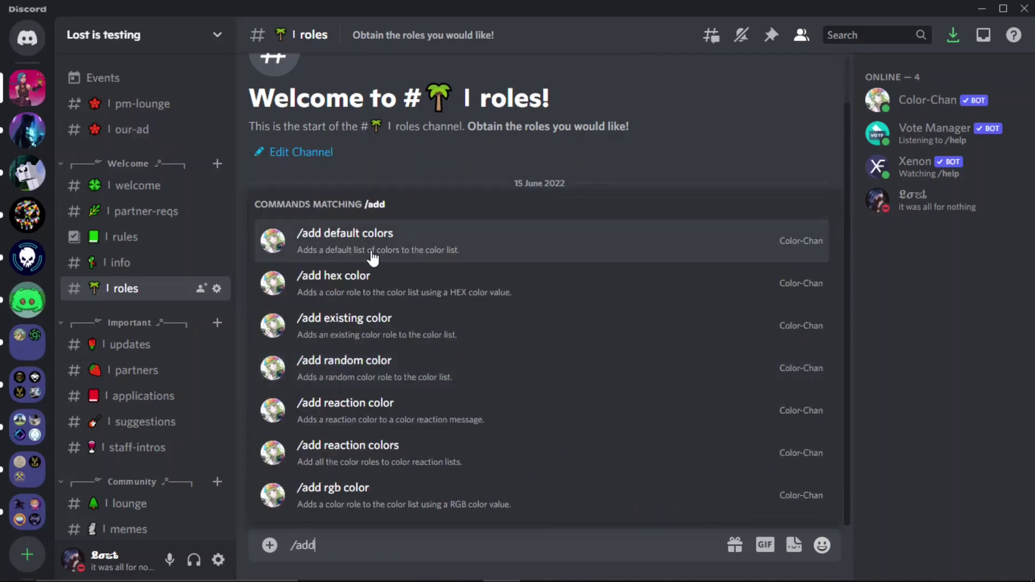
{"action": "left_click", "coordinate": [373, 259]}
{"action": "key", "text": "Return"}
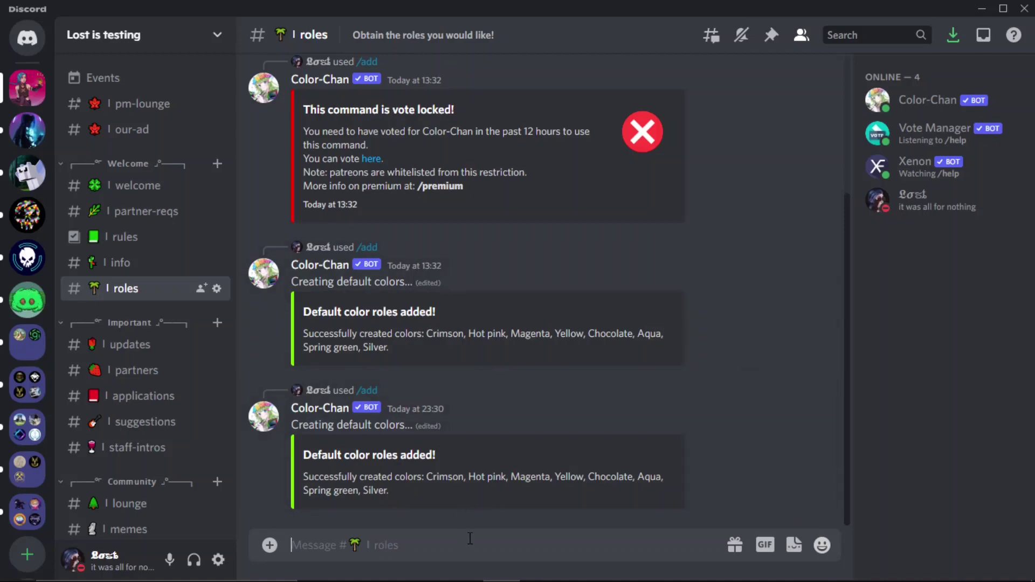
Display the server's color list with the /color list command
{"action": "type", "text": "/co"}
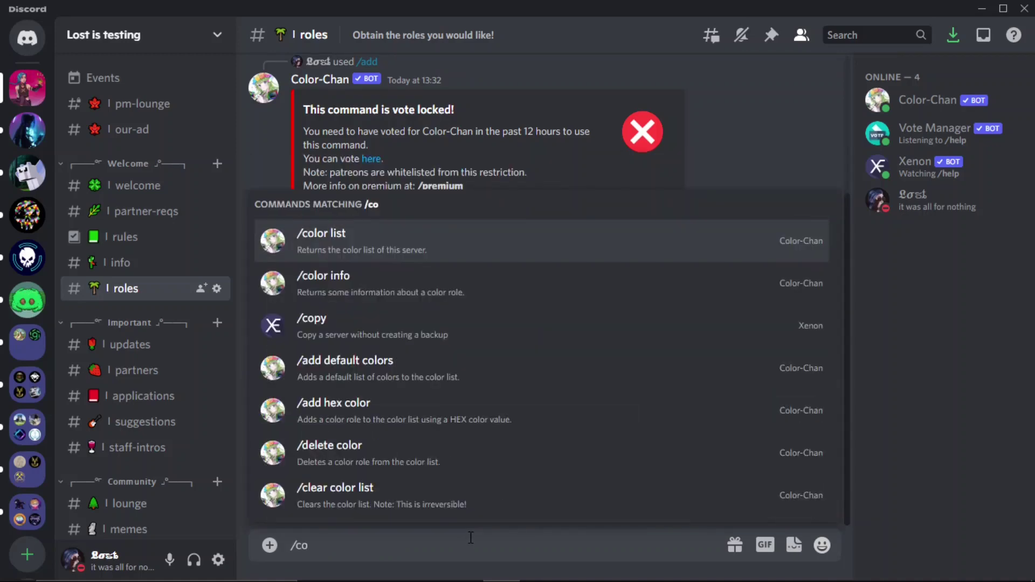
{"action": "left_click", "coordinate": [415, 239]}
{"action": "key", "text": "Return"}
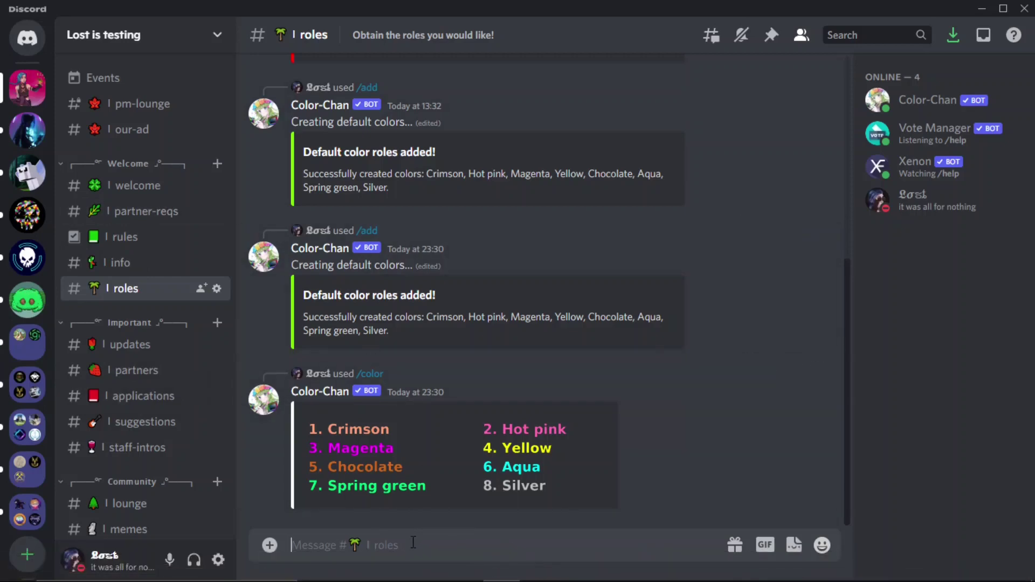
Delete color number 8 from the color list with the /delete color command
{"action": "type", "text": "/del"}
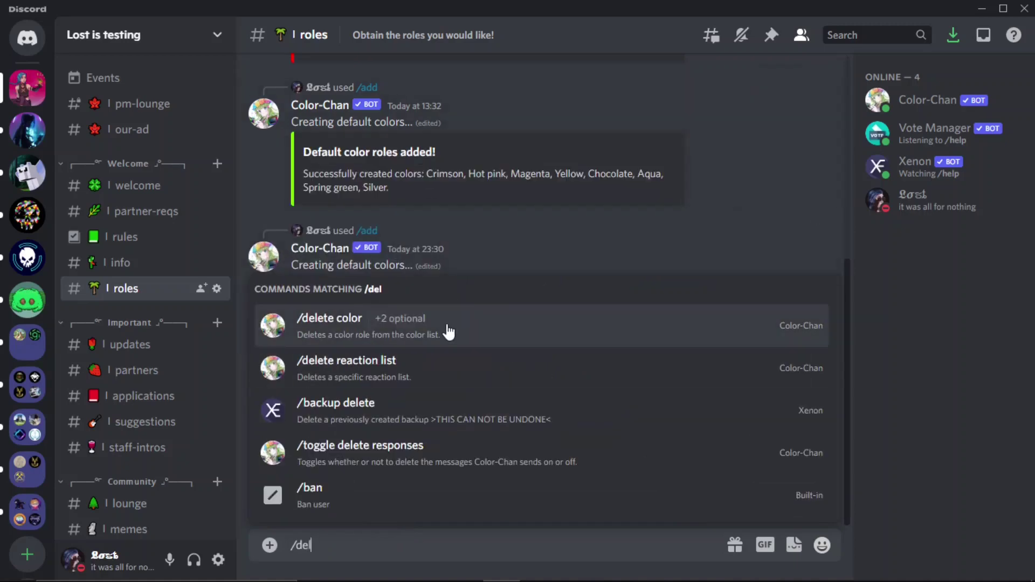
{"action": "left_click", "coordinate": [446, 326]}
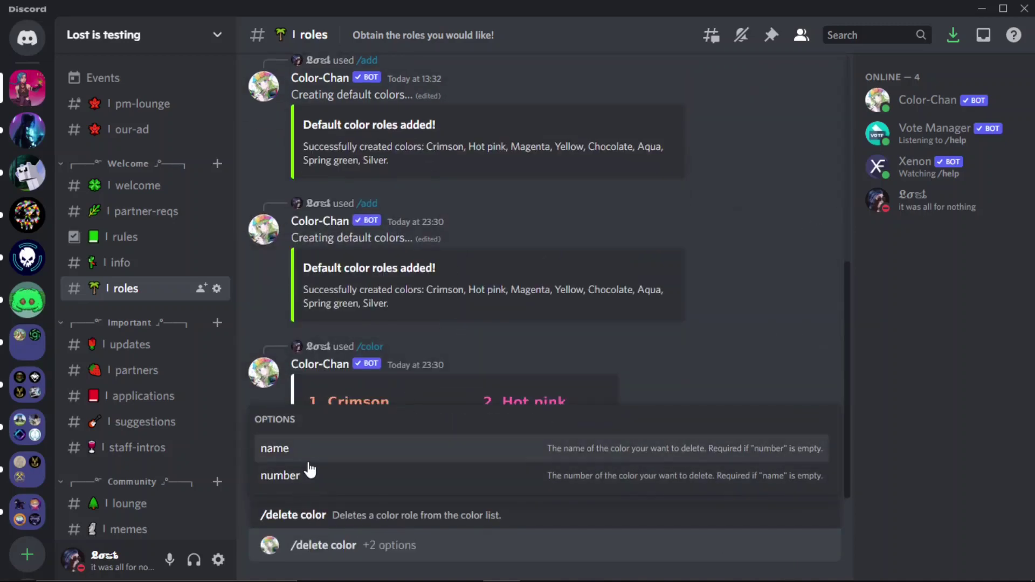
{"action": "left_click", "coordinate": [310, 474]}
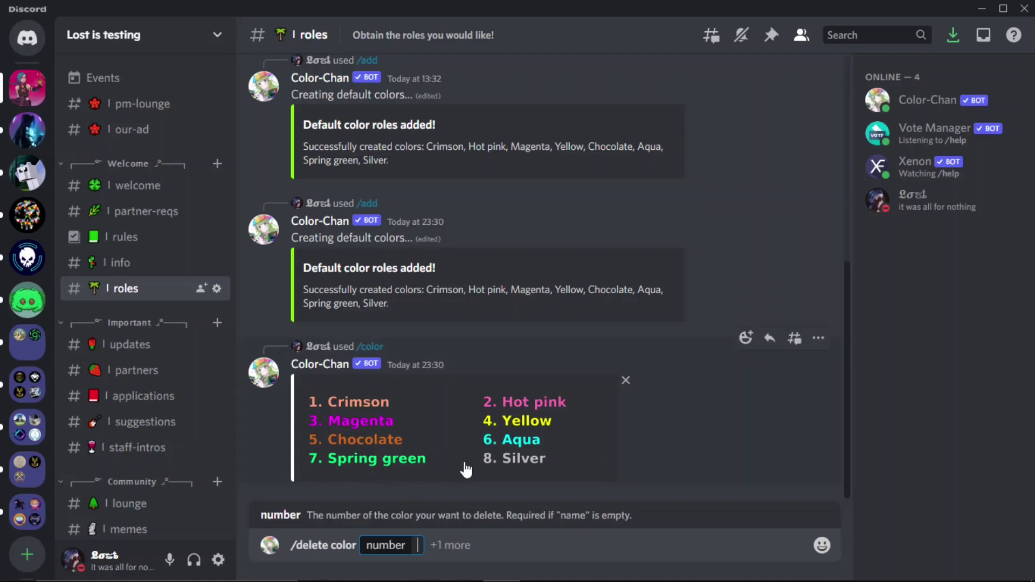
{"action": "type", "text": "8"}
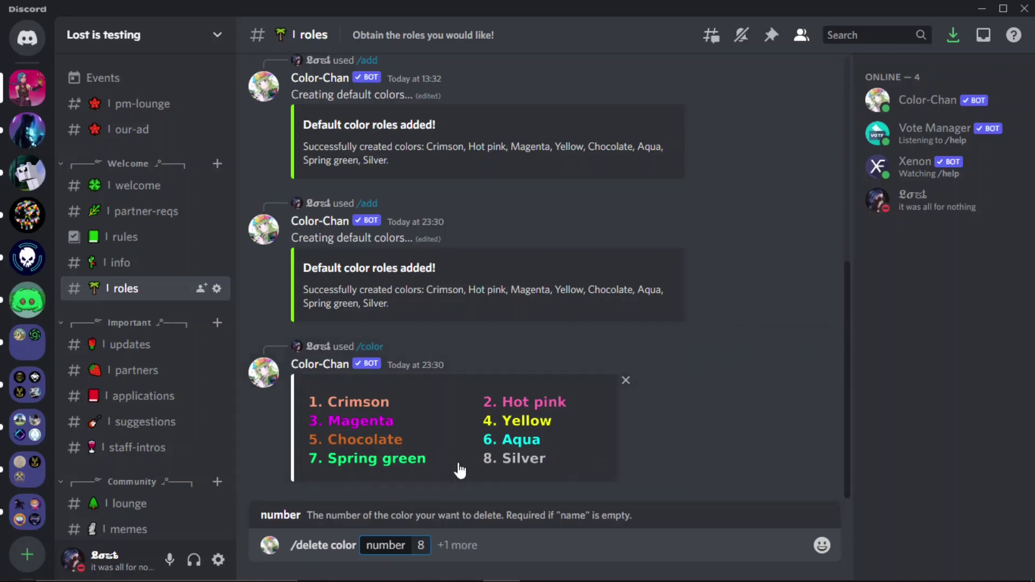
{"action": "key", "text": "Return"}
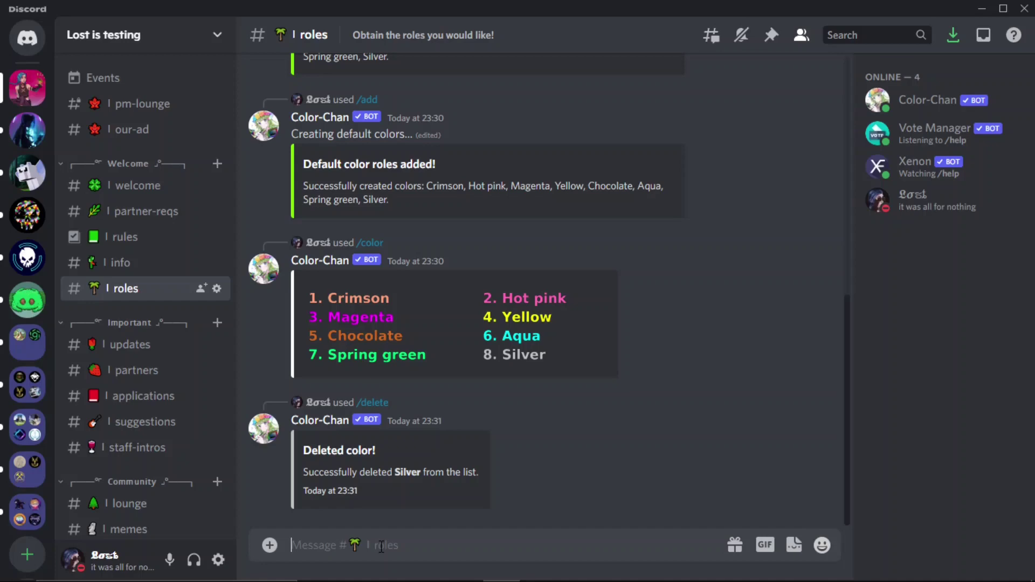
Display the color list again with /color list to check the deletion
{"action": "type", "text": "/colo"}
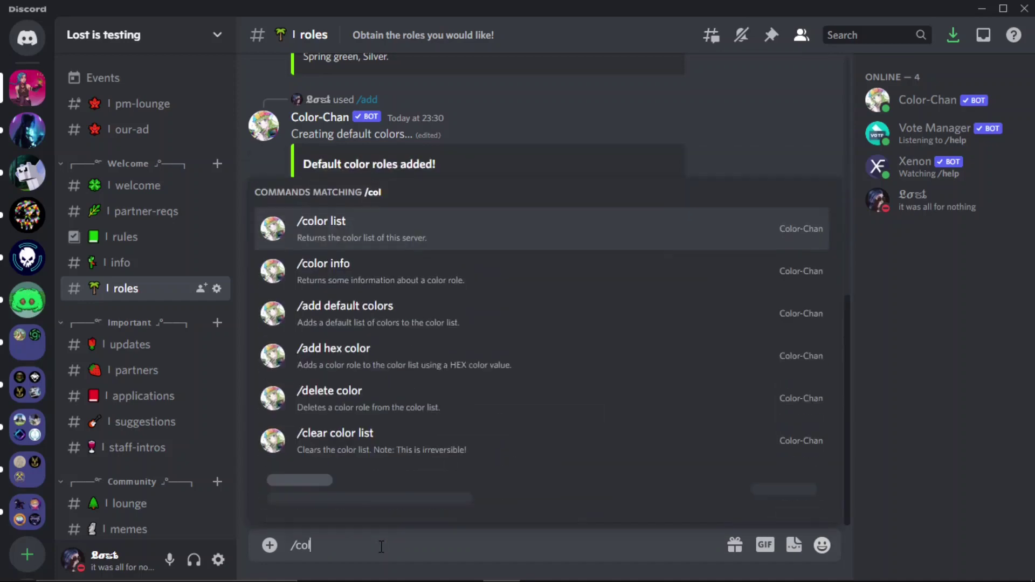
{"action": "left_click", "coordinate": [451, 232]}
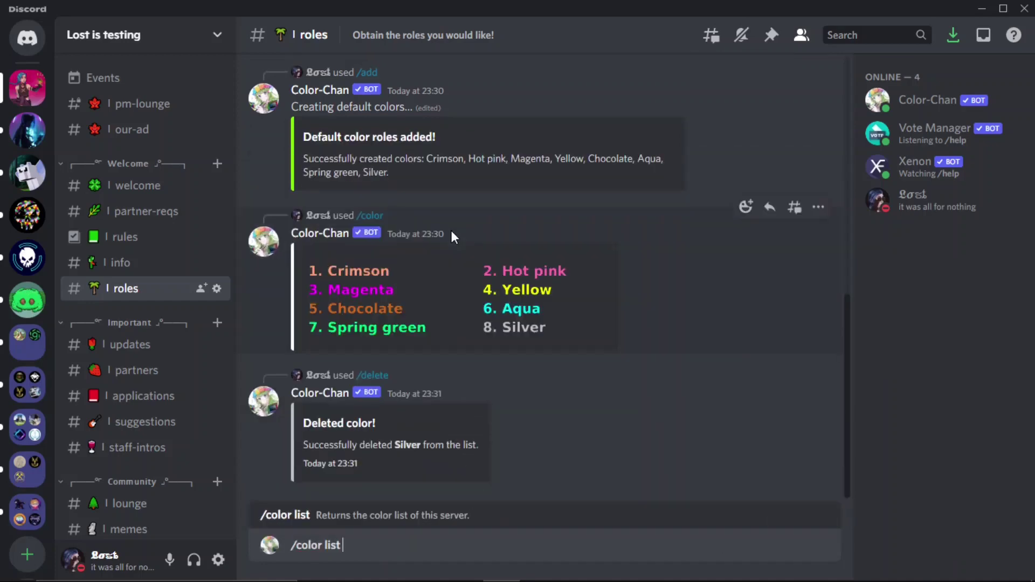
{"action": "key", "text": "Return"}
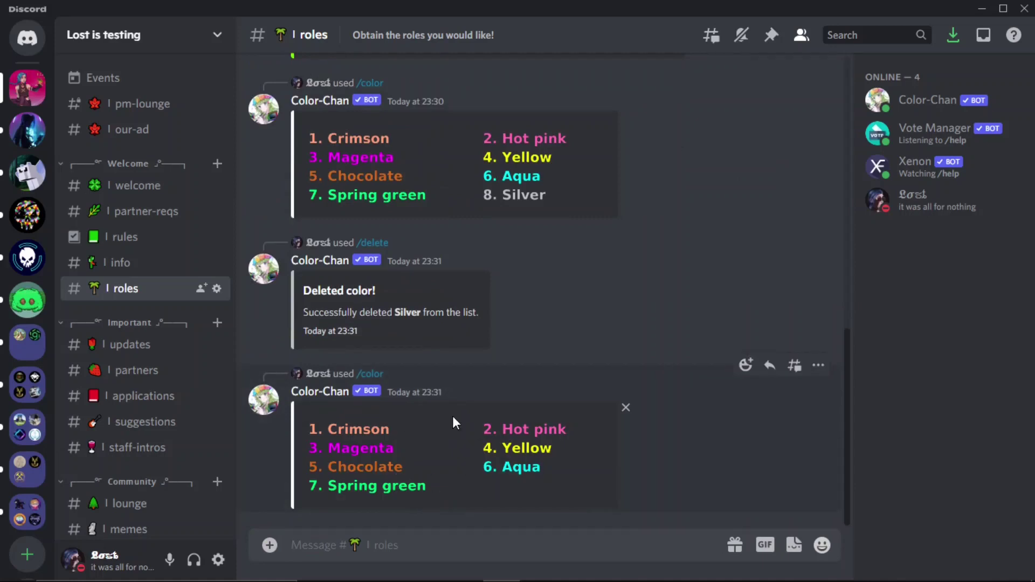
Open the Chocolate role for editing in the server's role settings
{"action": "left_click", "coordinate": [208, 36]}
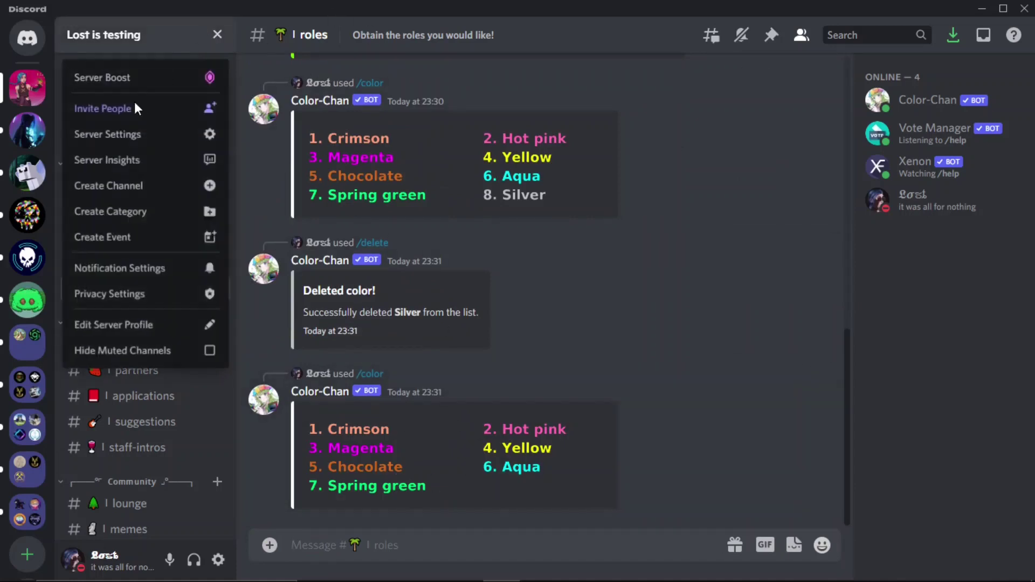
{"action": "left_click", "coordinate": [108, 144]}
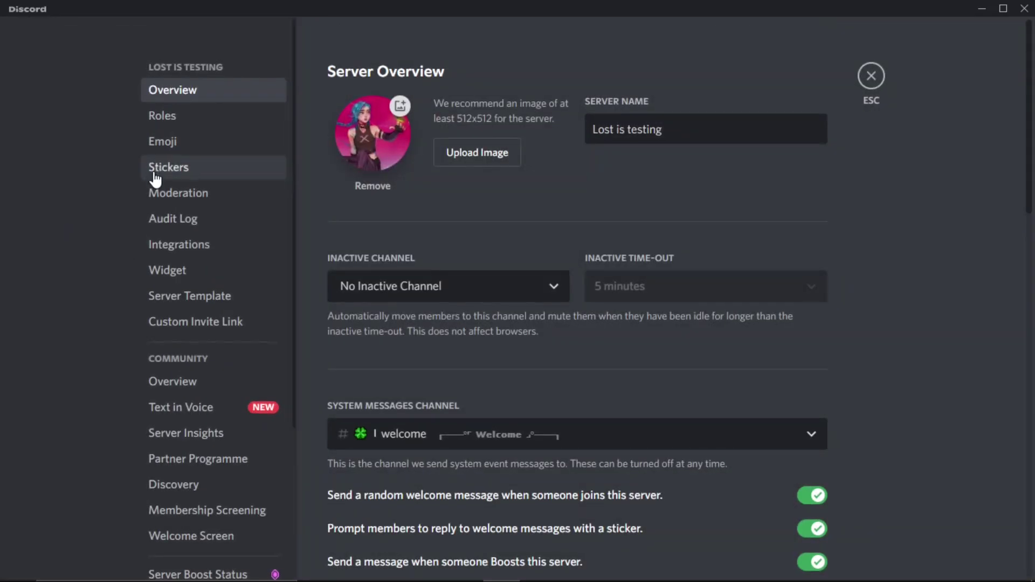
{"action": "scroll", "coordinate": [205, 377], "scroll_direction": "down", "scroll_amount": 3}
{"action": "scroll", "coordinate": [211, 439], "scroll_direction": "up", "scroll_amount": 5}
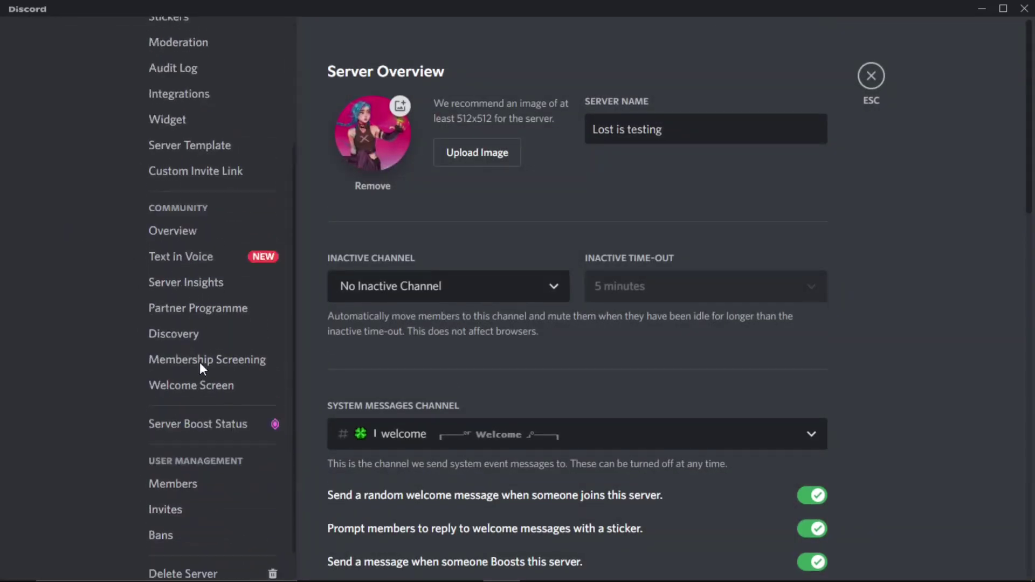
{"action": "left_click", "coordinate": [177, 124]}
{"action": "scroll", "coordinate": [574, 429], "scroll_direction": "down", "scroll_amount": 10}
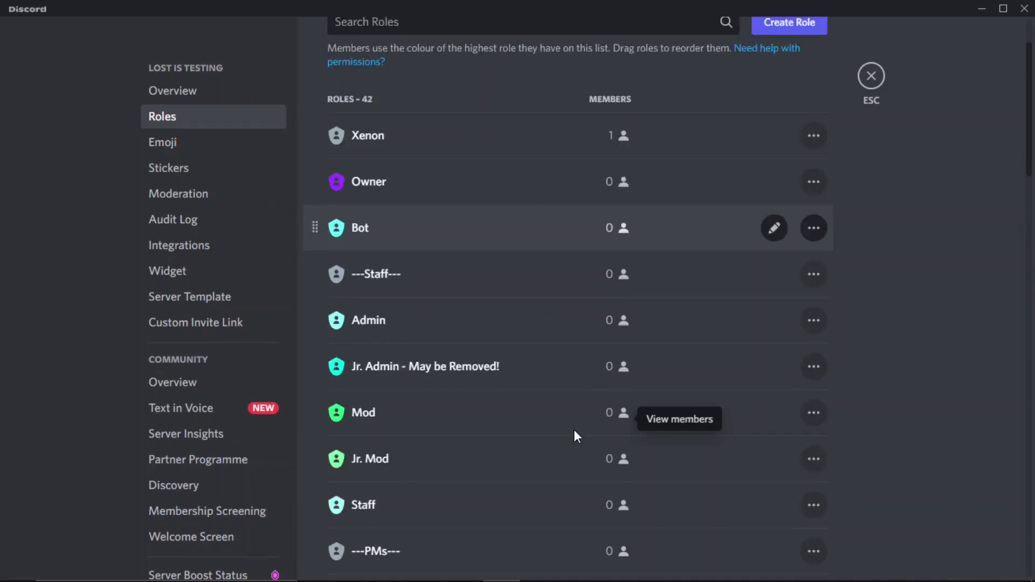
{"action": "scroll", "coordinate": [522, 398], "scroll_direction": "down", "scroll_amount": 5}
{"action": "scroll", "coordinate": [575, 429], "scroll_direction": "down", "scroll_amount": 7}
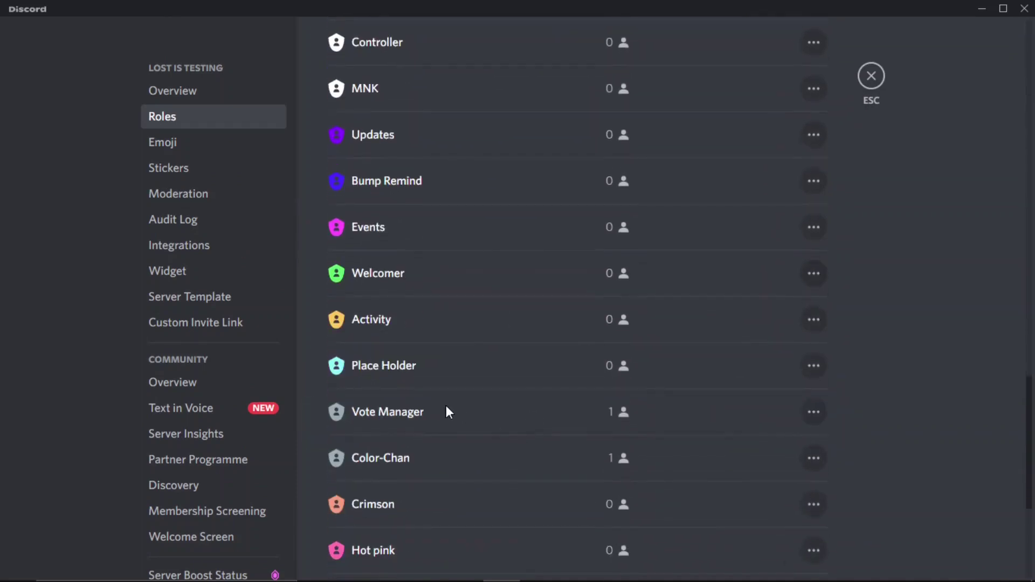
{"action": "left_click", "coordinate": [775, 420]}
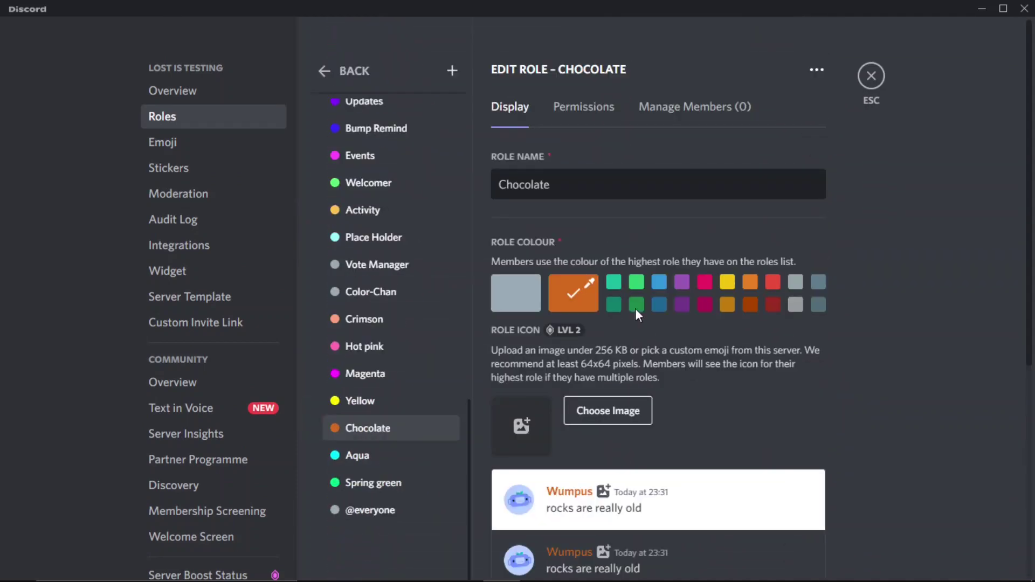
Rename the Chocolate role to "y"
{"action": "left_click", "coordinate": [584, 183]}
{"action": "key", "text": "BackSpace"}
{"action": "key", "text": "BackSpace"}
{"action": "key", "text": "BackSpace"}
{"action": "key", "text": "BackSpace"}
{"action": "key", "text": "BackSpace"}
{"action": "key", "text": "BackSpace"}
{"action": "key", "text": "BackSpace"}
{"action": "key", "text": "BackSpace"}
{"action": "key", "text": "BackSpace"}
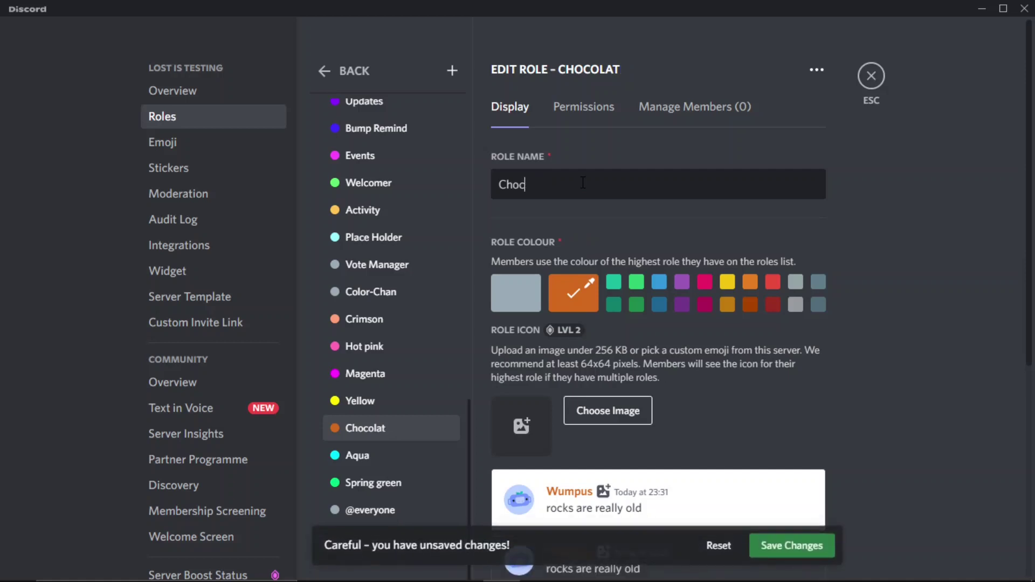
{"action": "type", "text": "y"}
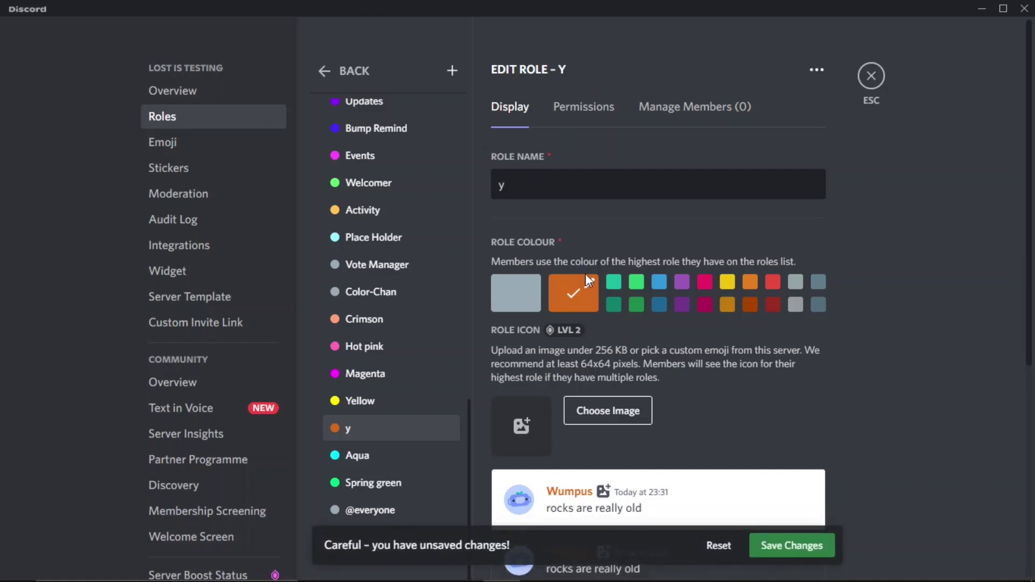
Set the y role's custom colour to green (#1ed23f), save the changes and leave the server settings
{"action": "left_click", "coordinate": [588, 283]}
{"action": "left_click", "coordinate": [674, 405]}
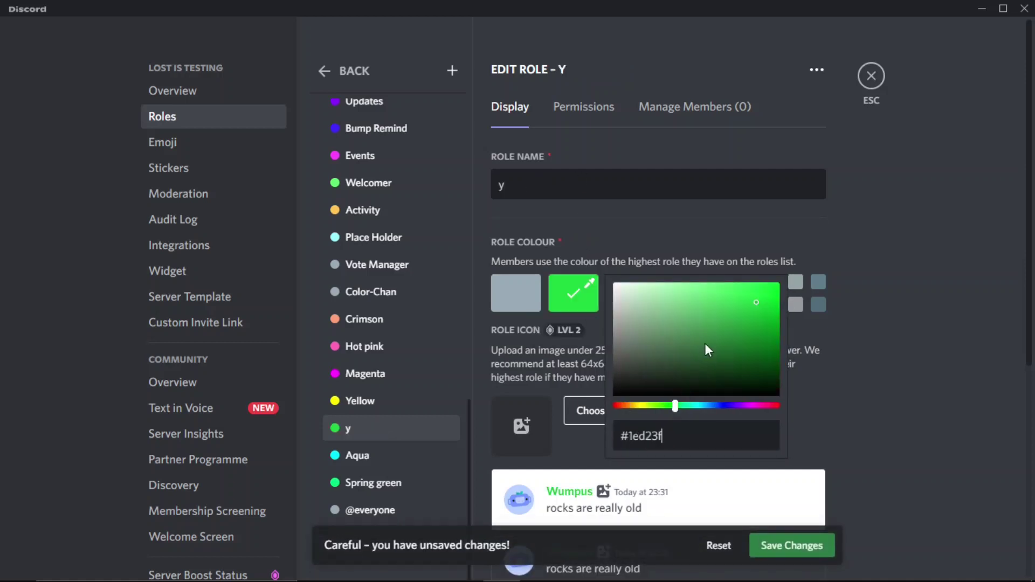
{"action": "left_click", "coordinate": [805, 541]}
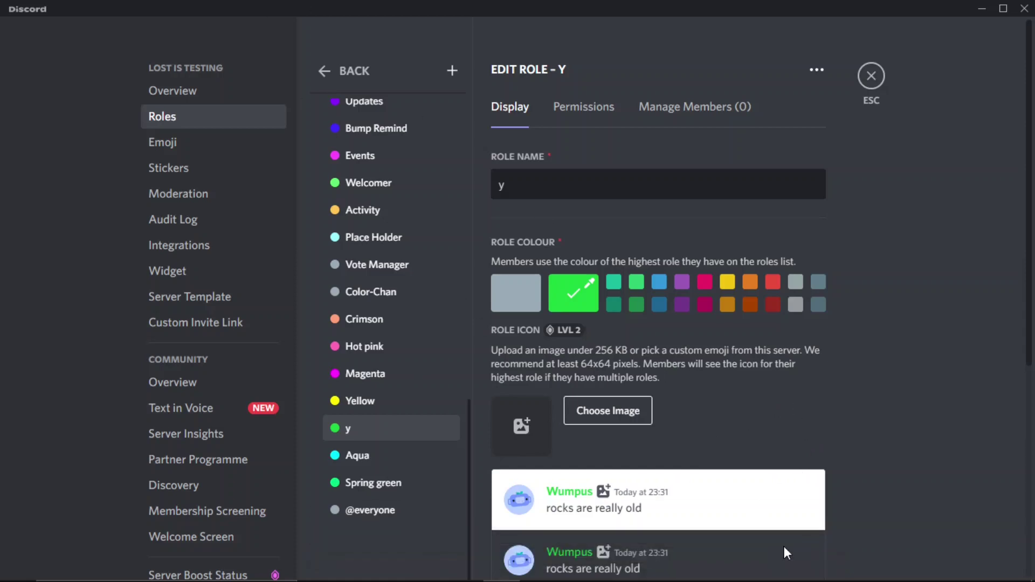
{"action": "left_click", "coordinate": [875, 81]}
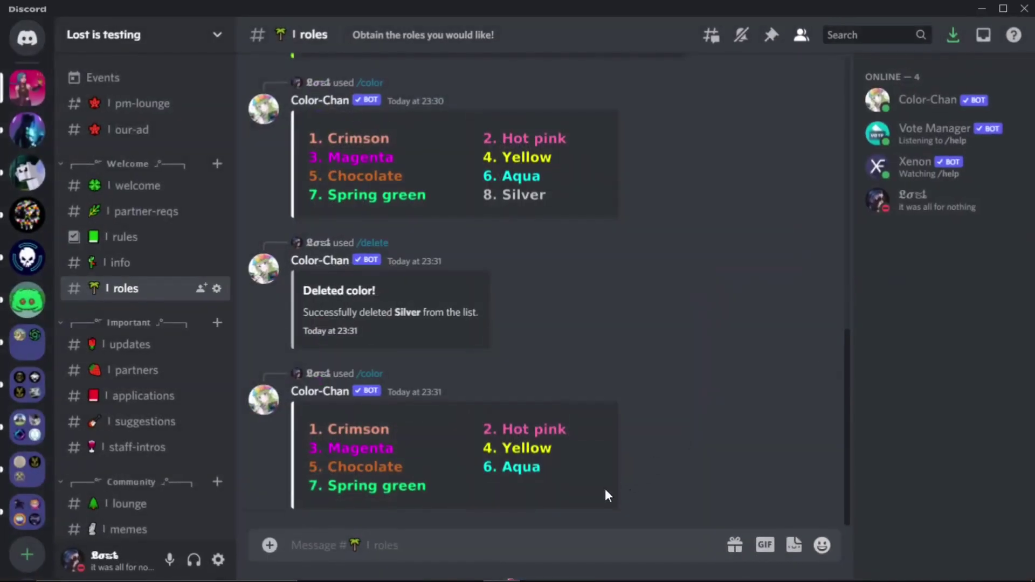
Display the color list with /color list to check for the edited role
{"action": "type", "text": "/"}
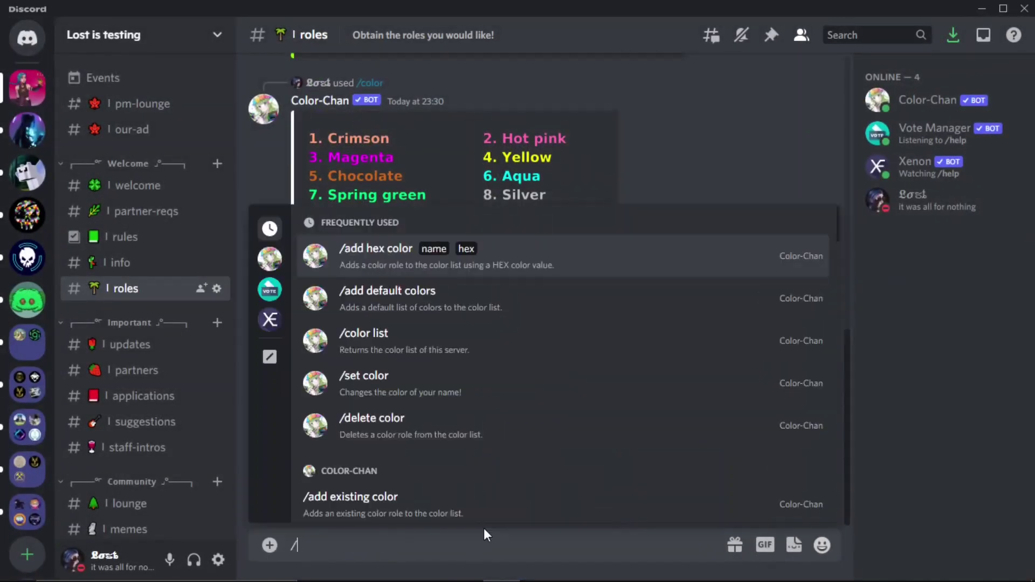
{"action": "type", "text": "colo"}
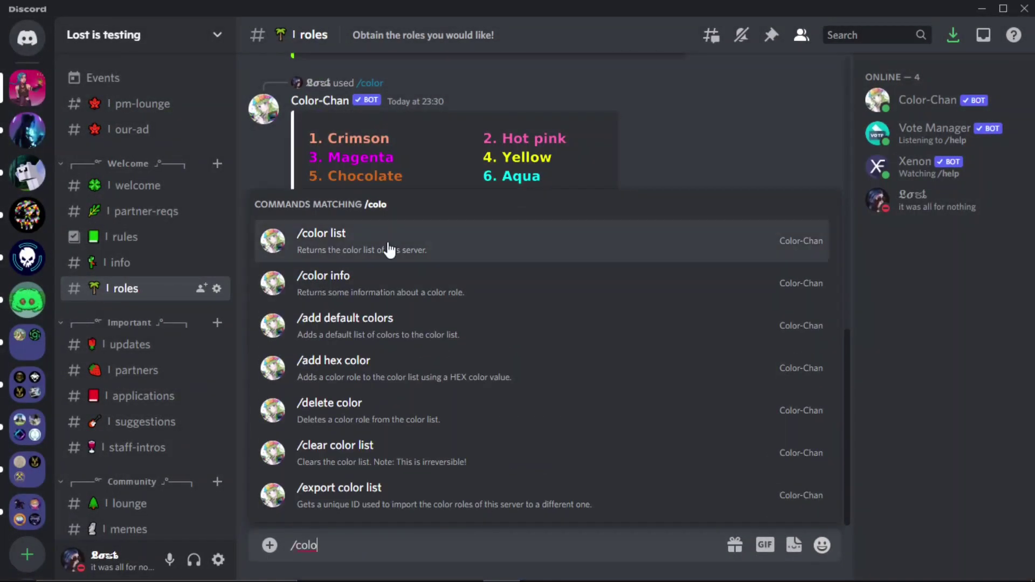
{"action": "left_click", "coordinate": [387, 241]}
{"action": "key", "text": "Return"}
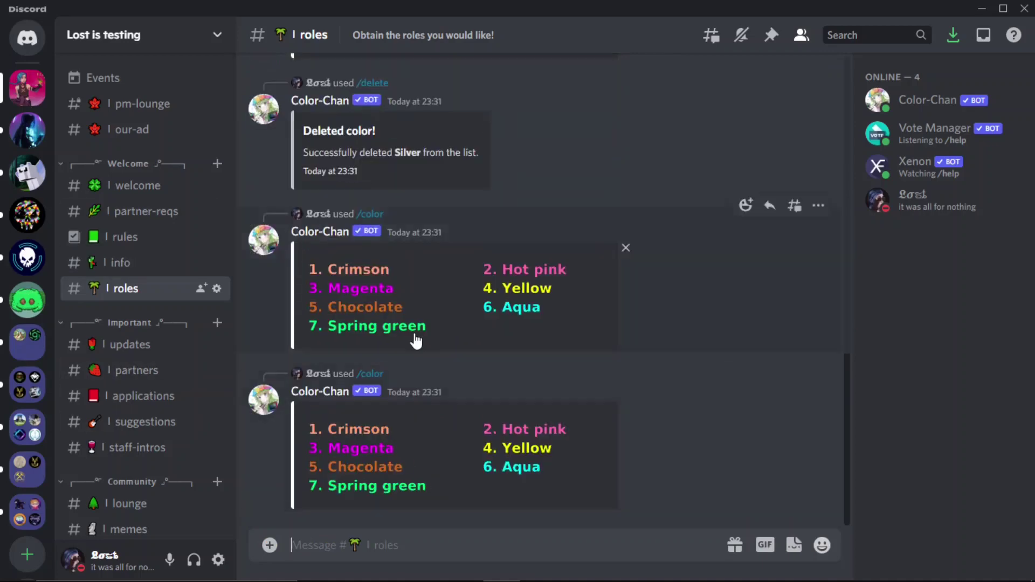
Apply the role edit to Color-Chan's list with the /update color list command
{"action": "type", "text": "/"}
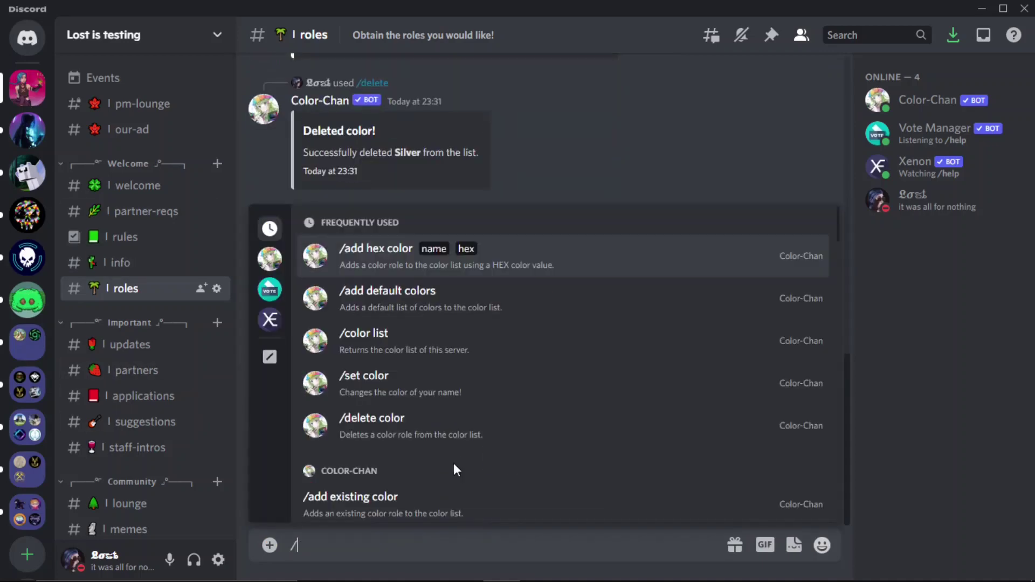
{"action": "type", "text": "upd"}
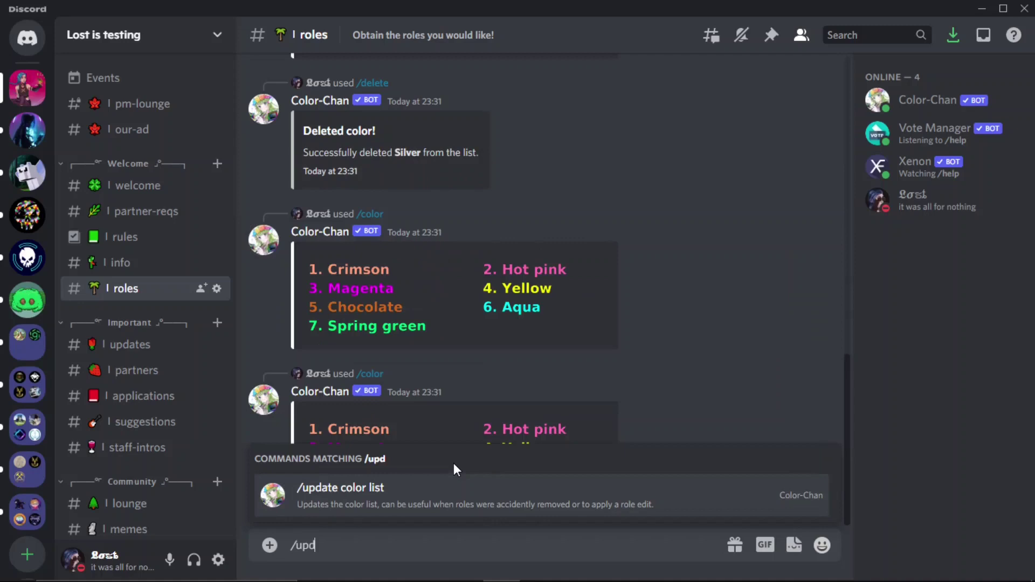
{"action": "left_click", "coordinate": [380, 502]}
{"action": "key", "text": "Return"}
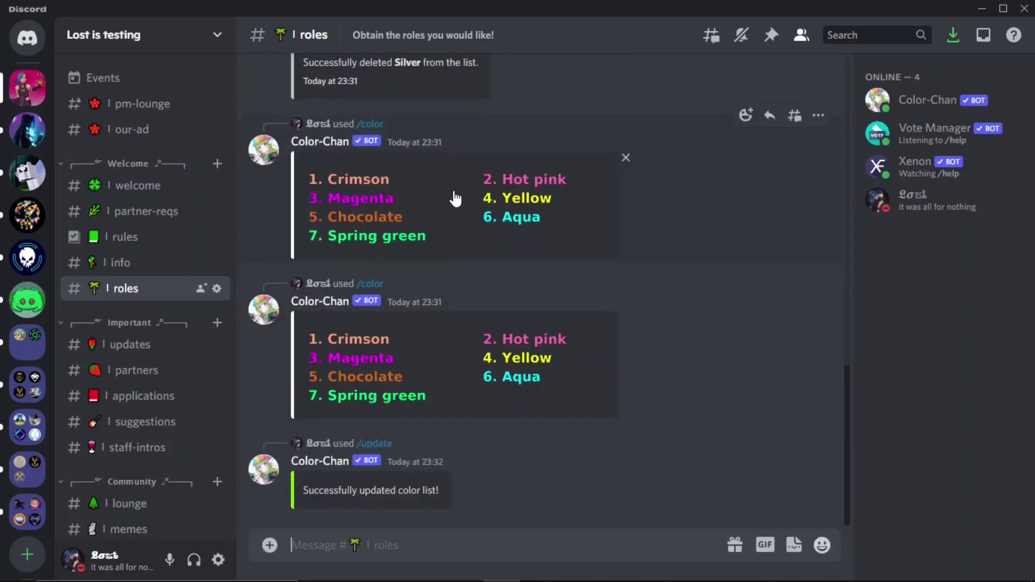
Display the updated color list with the /color list command
{"action": "type", "text": "/"}
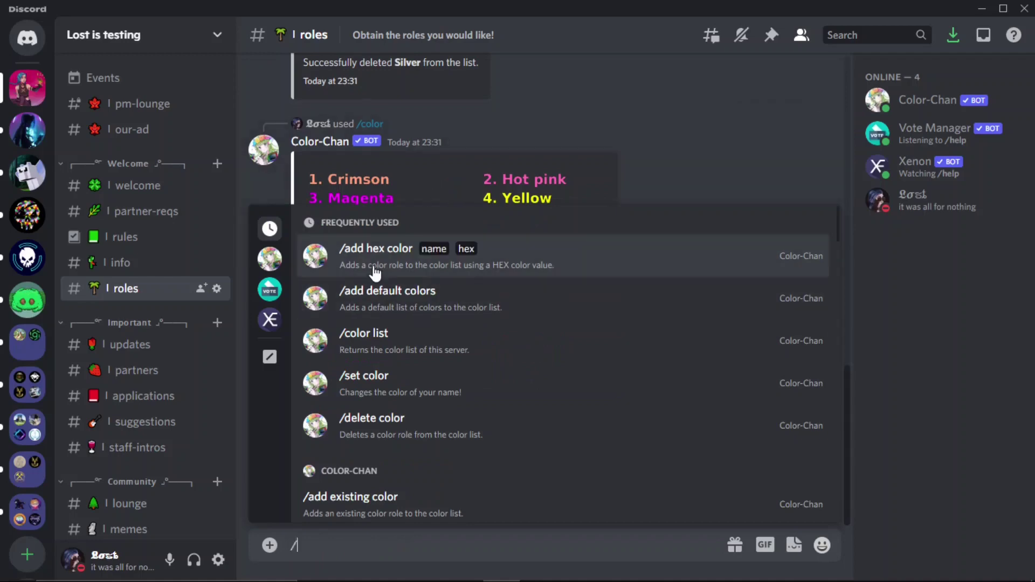
{"action": "left_click", "coordinate": [388, 339]}
{"action": "key", "text": "Return"}
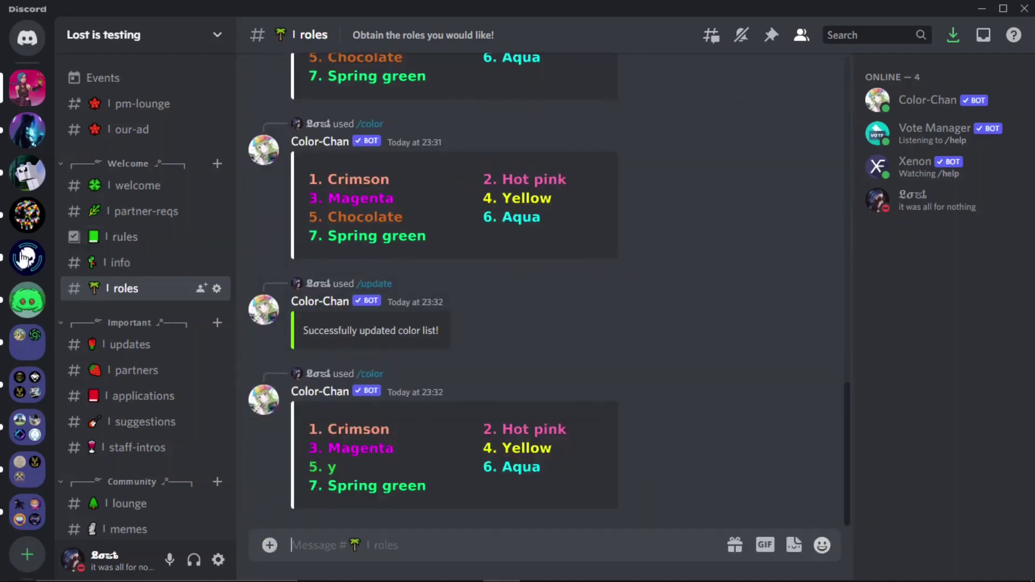
Look through the roles in the server settings and return to the roles channel
{"action": "left_click", "coordinate": [150, 49]}
{"action": "left_click", "coordinate": [146, 135]}
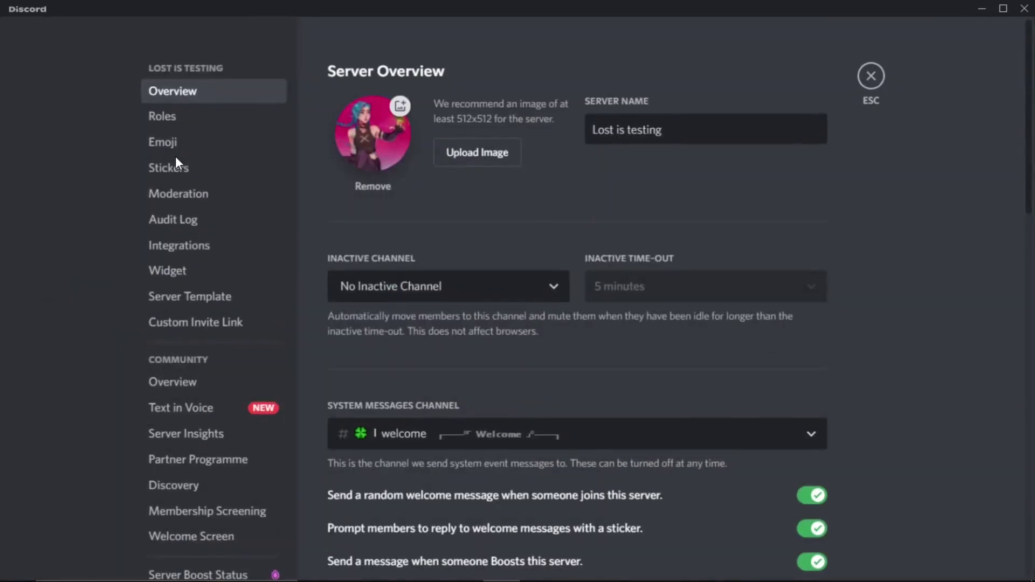
{"action": "left_click", "coordinate": [181, 124]}
{"action": "scroll", "coordinate": [462, 282], "scroll_direction": "down", "scroll_amount": 15}
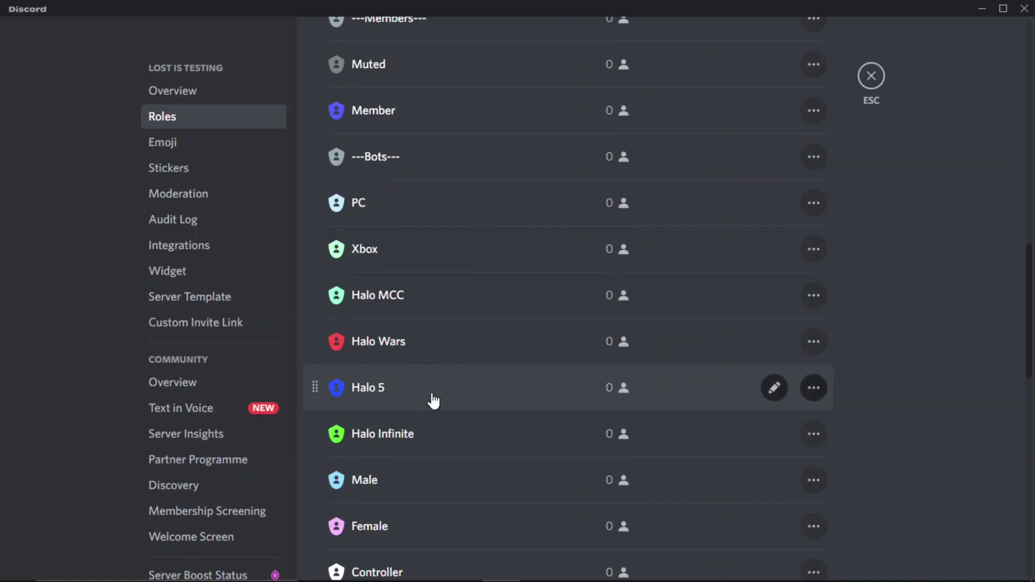
{"action": "scroll", "coordinate": [674, 409], "scroll_direction": "down", "scroll_amount": 10}
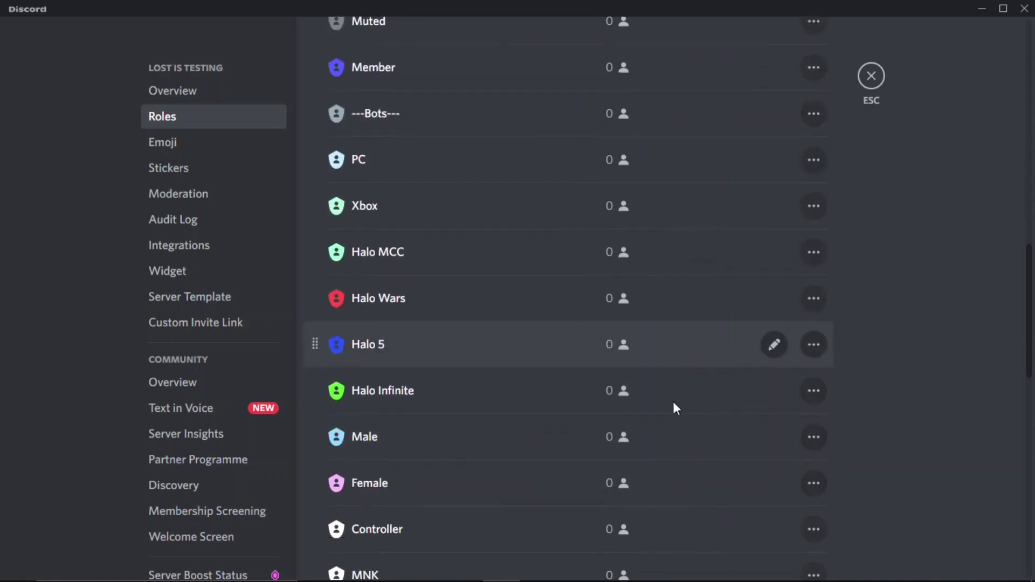
{"action": "left_click", "coordinate": [869, 81]}
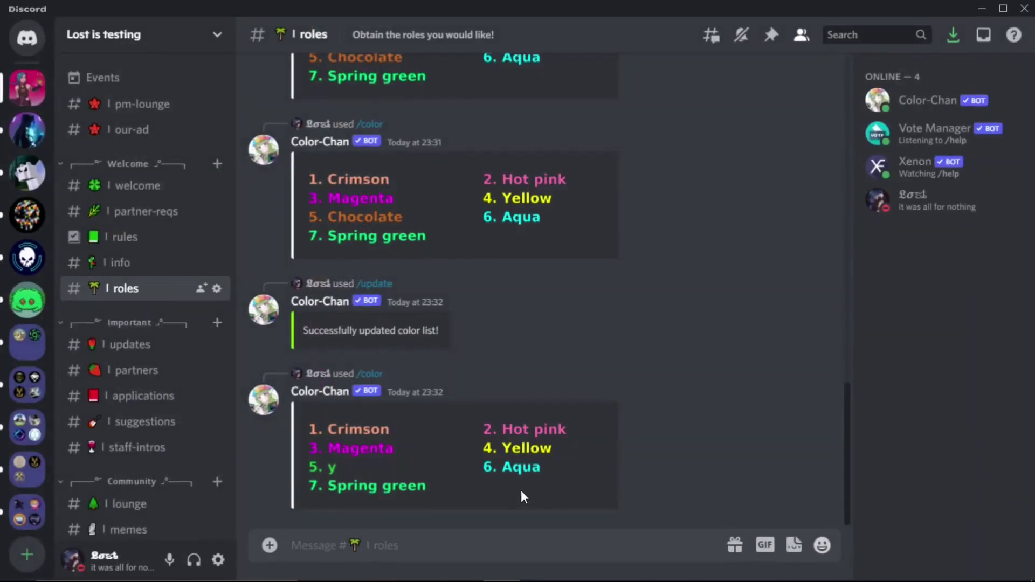
View the latest color list image enlarged, close it and review the earlier Color-Chan replies
{"action": "left_click", "coordinate": [395, 447]}
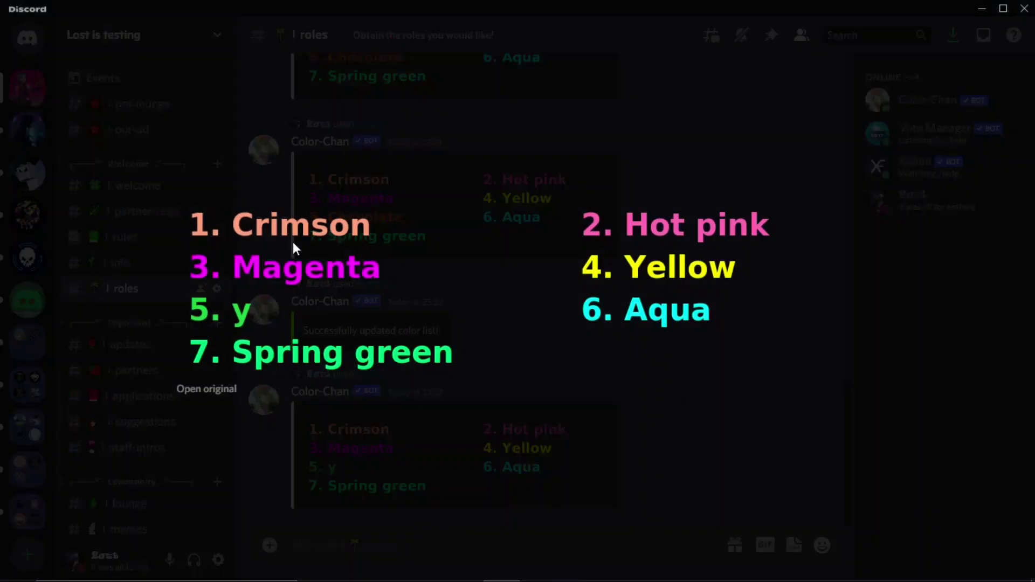
{"action": "left_click", "coordinate": [504, 469]}
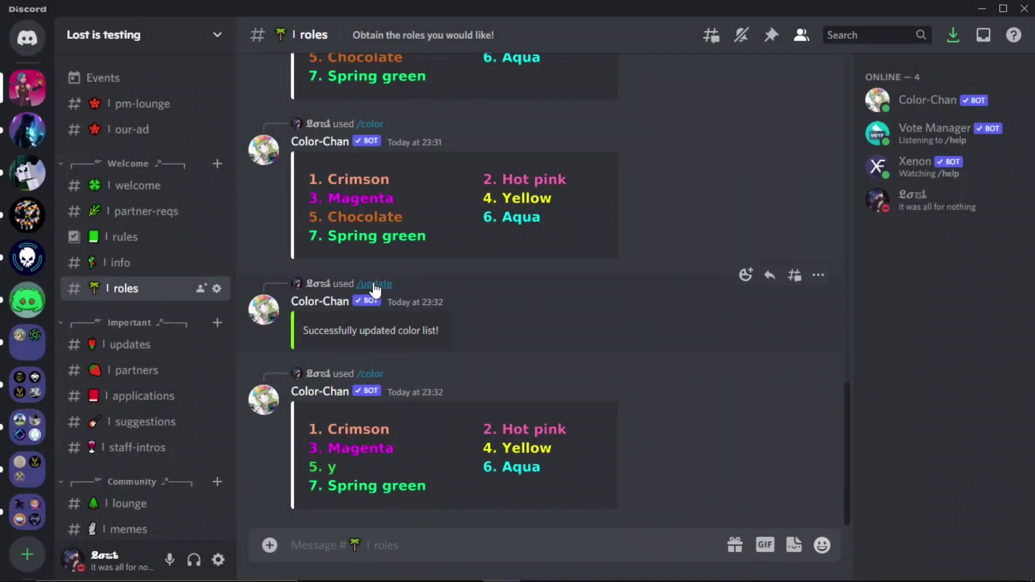
{"action": "scroll", "coordinate": [388, 291], "scroll_direction": "up", "scroll_amount": 4}
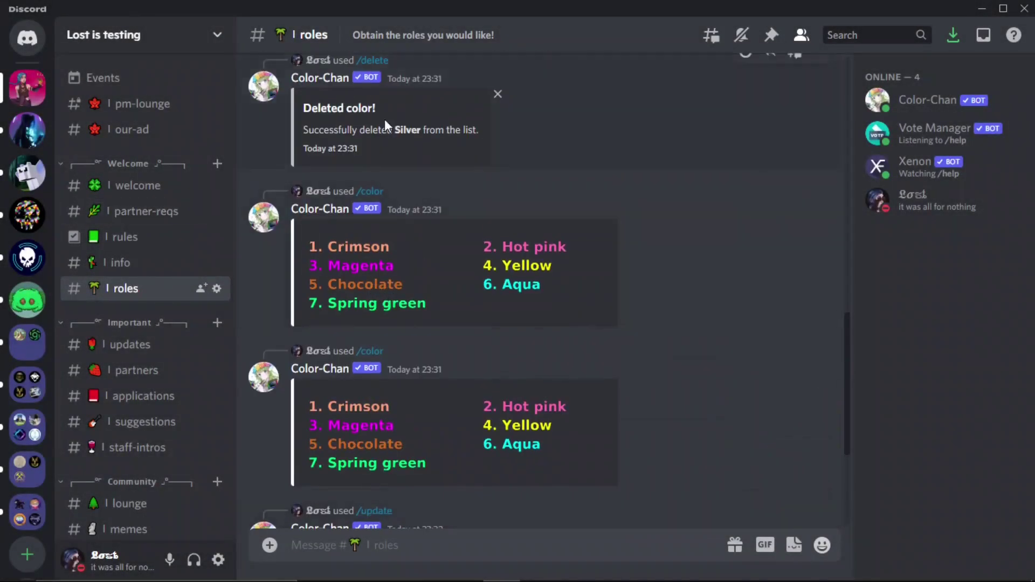
{"action": "scroll", "coordinate": [344, 219], "scroll_direction": "down", "scroll_amount": 5}
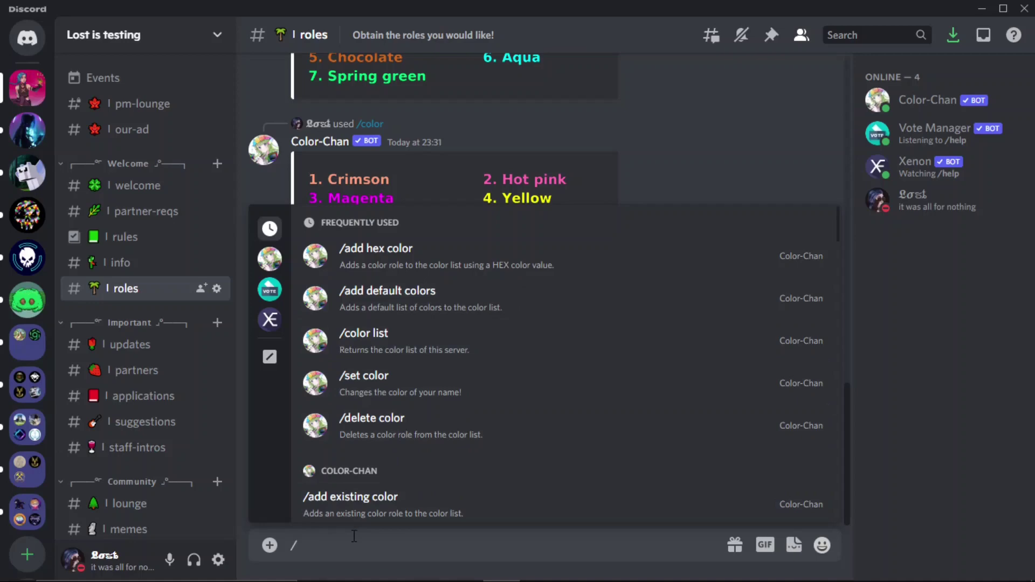
{"action": "type", "text": "et"}
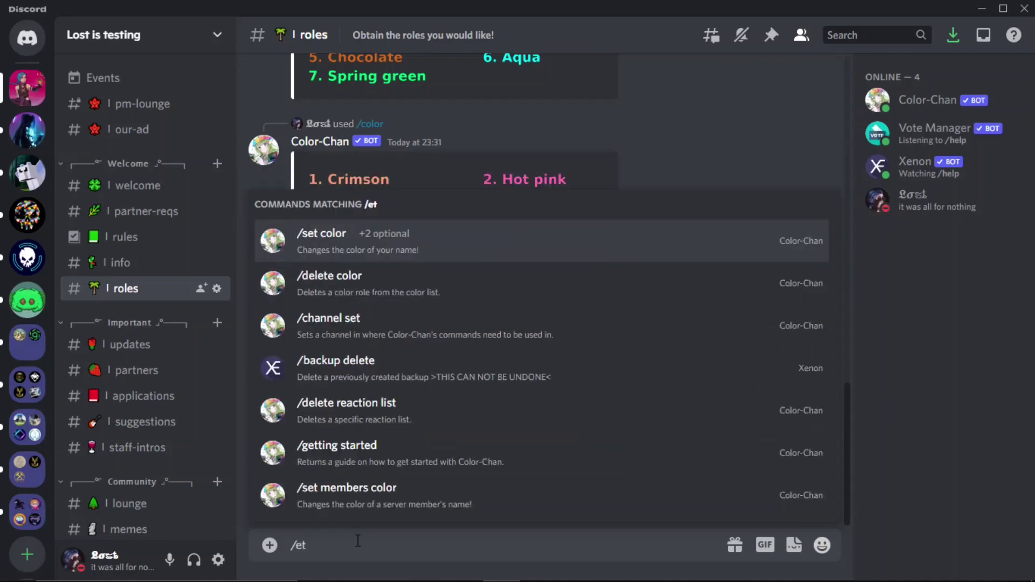
{"action": "key", "text": "BackSpace"}
{"action": "key", "text": "BackSpace"}
{"action": "type", "text": "add"}
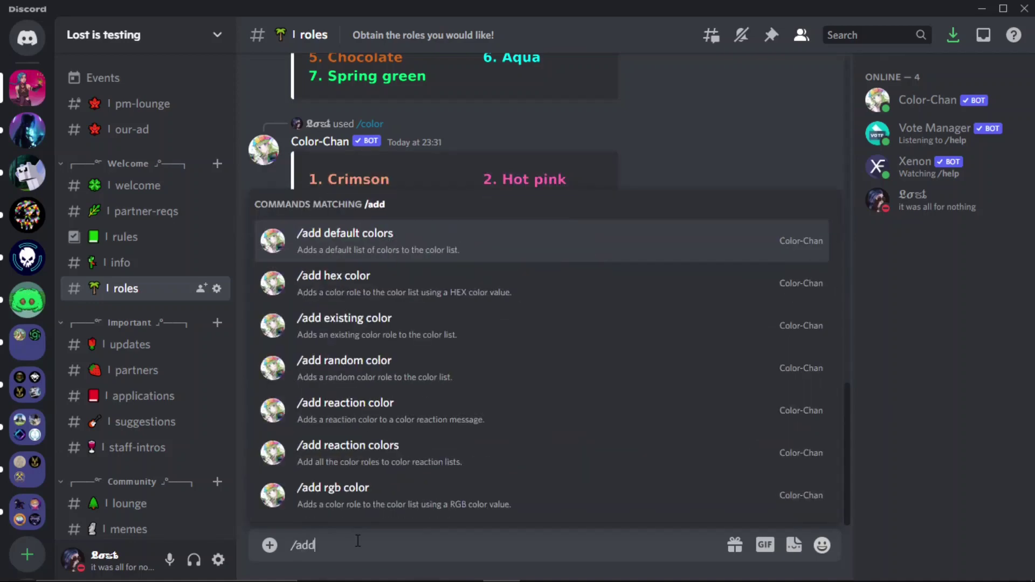
{"action": "left_click", "coordinate": [324, 284]}
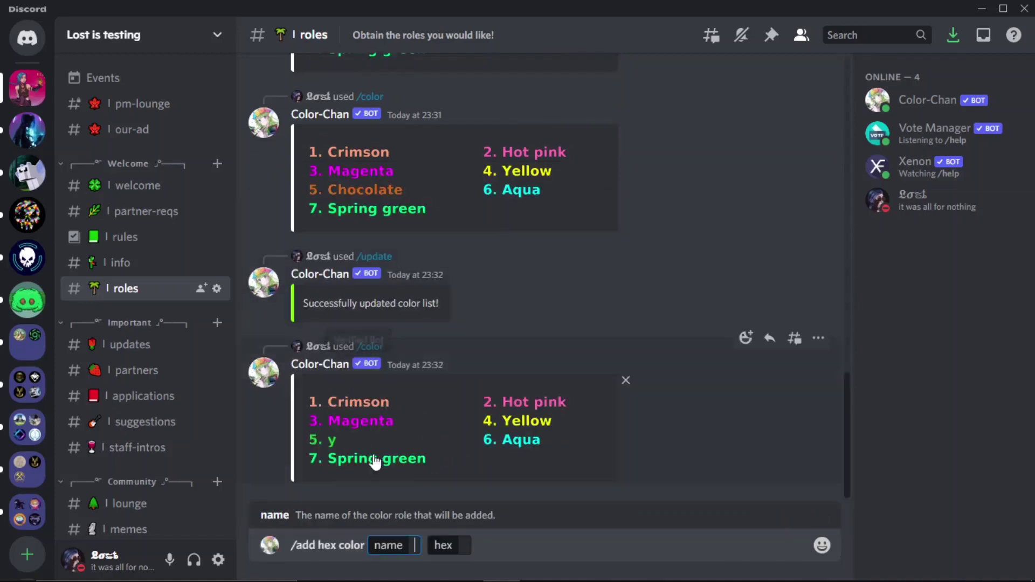
{"action": "type", "text": "red"}
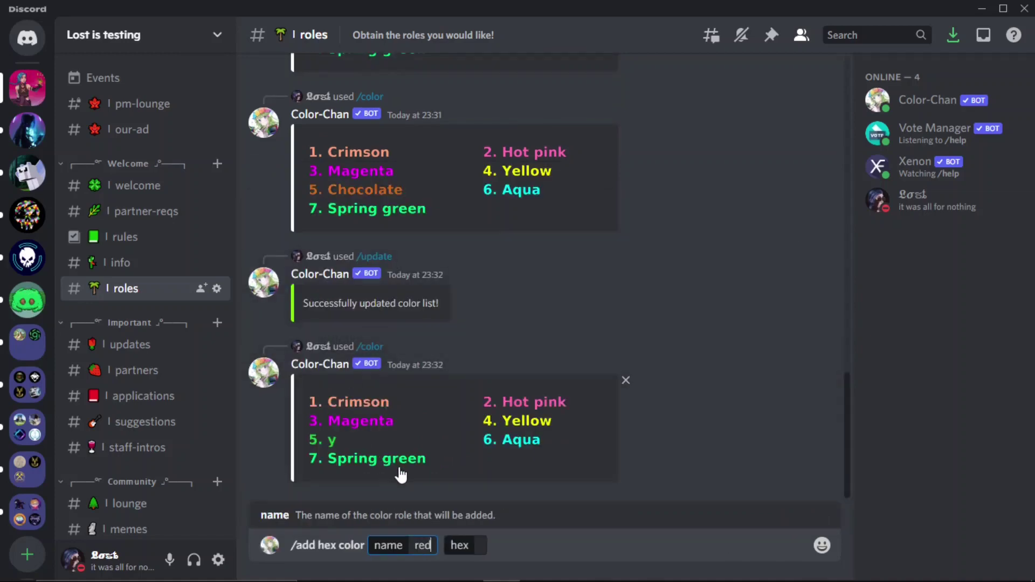
{"action": "left_click", "coordinate": [492, 537]}
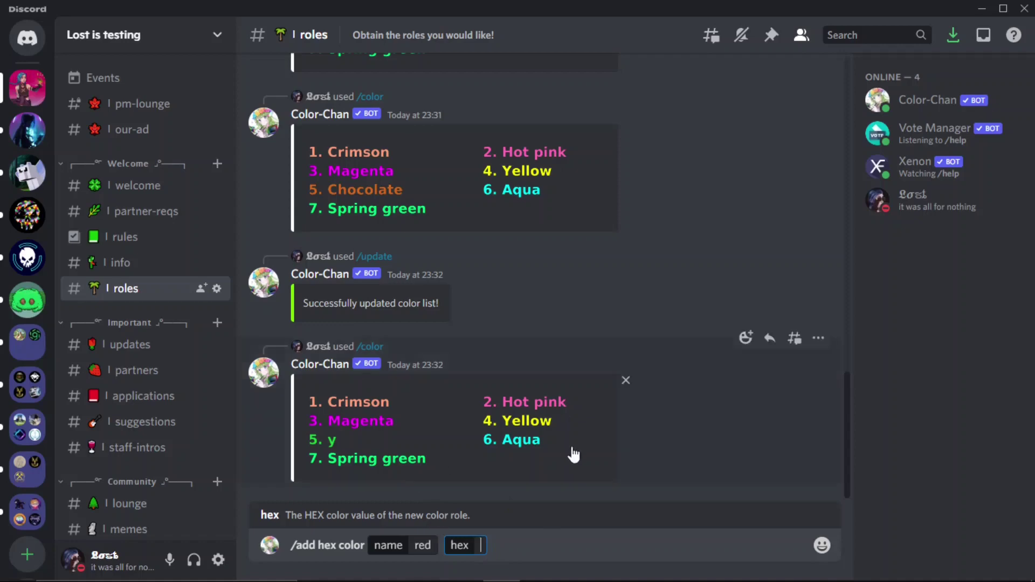
{"action": "left_click", "coordinate": [435, 532]}
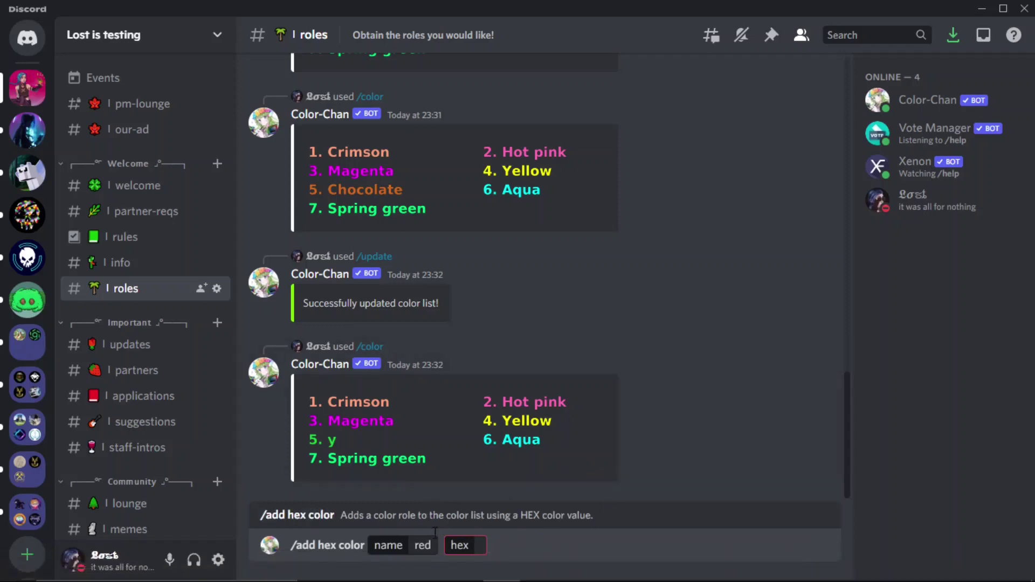
{"action": "key", "text": "ctrl+a"}
{"action": "key", "text": "BackSpace"}
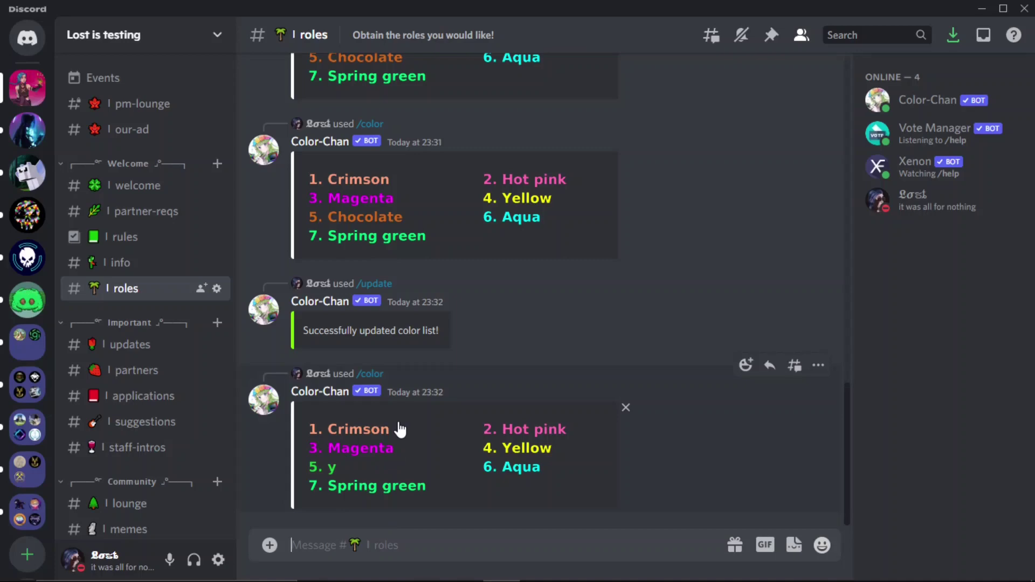
Give yourself color number 1 with the /set color command and check the assigned role on your profile
{"action": "scroll", "coordinate": [406, 297], "scroll_direction": "up", "scroll_amount": 15}
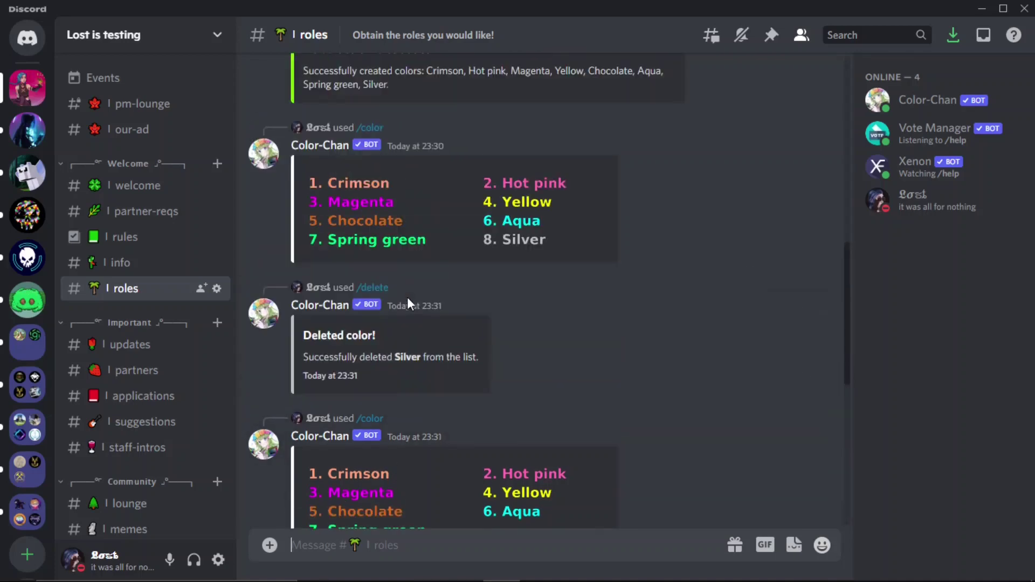
{"action": "scroll", "coordinate": [403, 349], "scroll_direction": "down", "scroll_amount": 15}
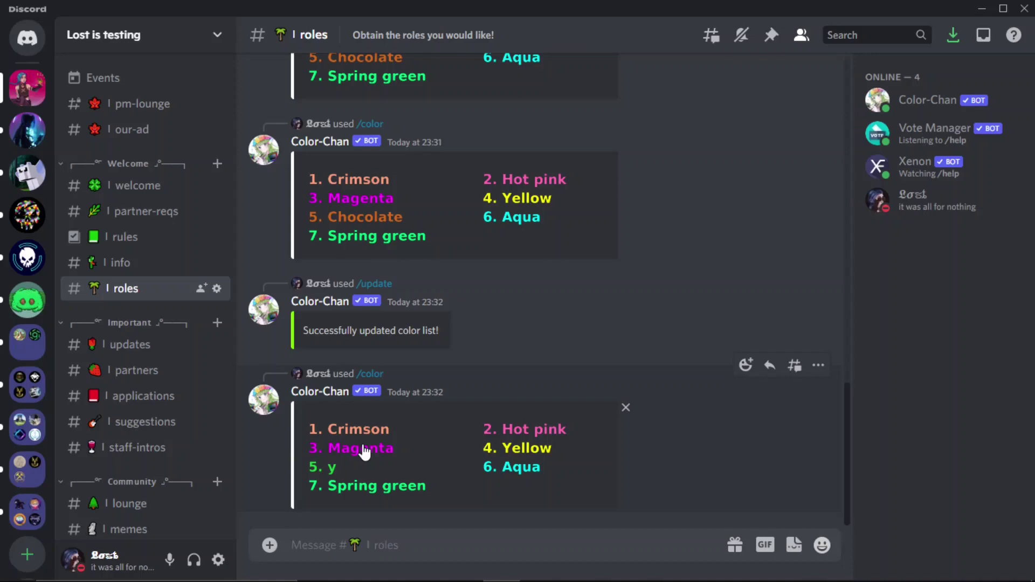
{"action": "type", "text": "/set"}
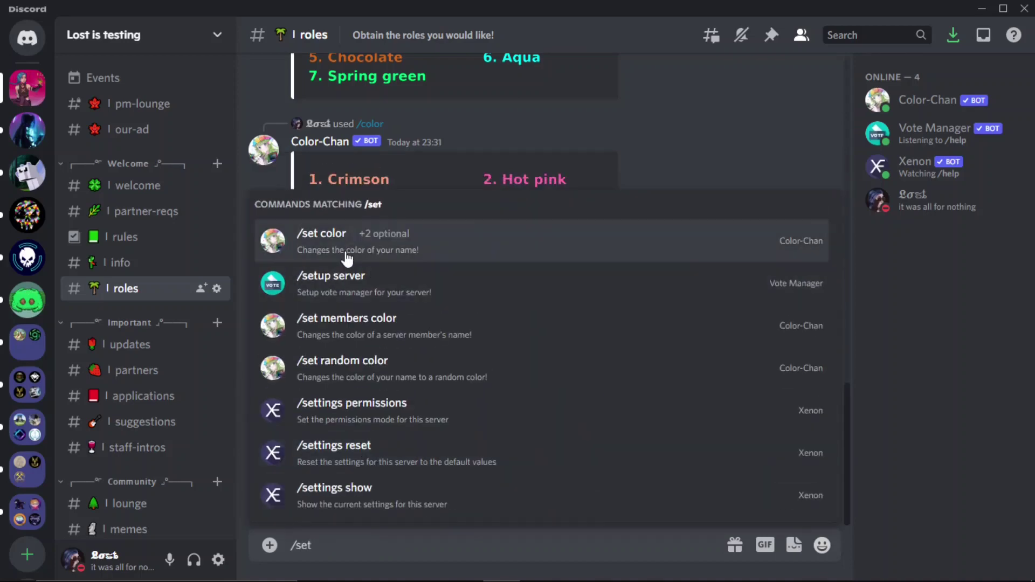
{"action": "left_click", "coordinate": [346, 258]}
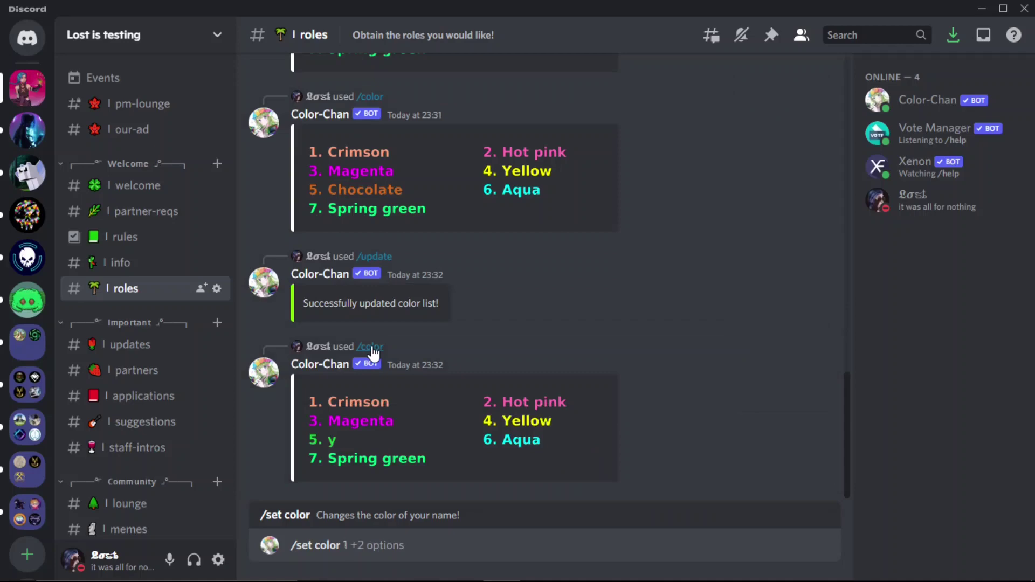
{"action": "left_click", "coordinate": [299, 468]}
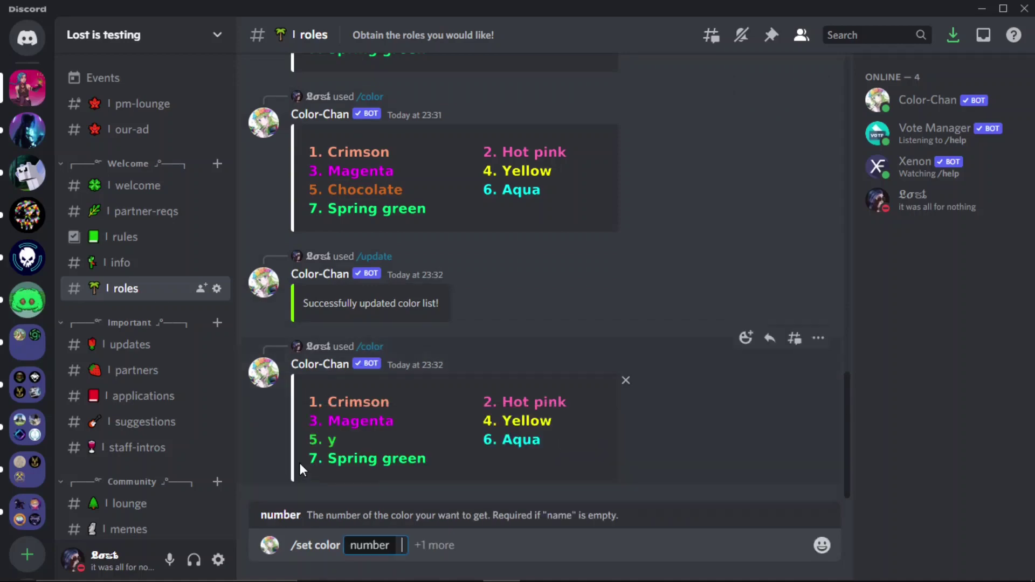
{"action": "type", "text": "1"}
{"action": "key", "text": "Return"}
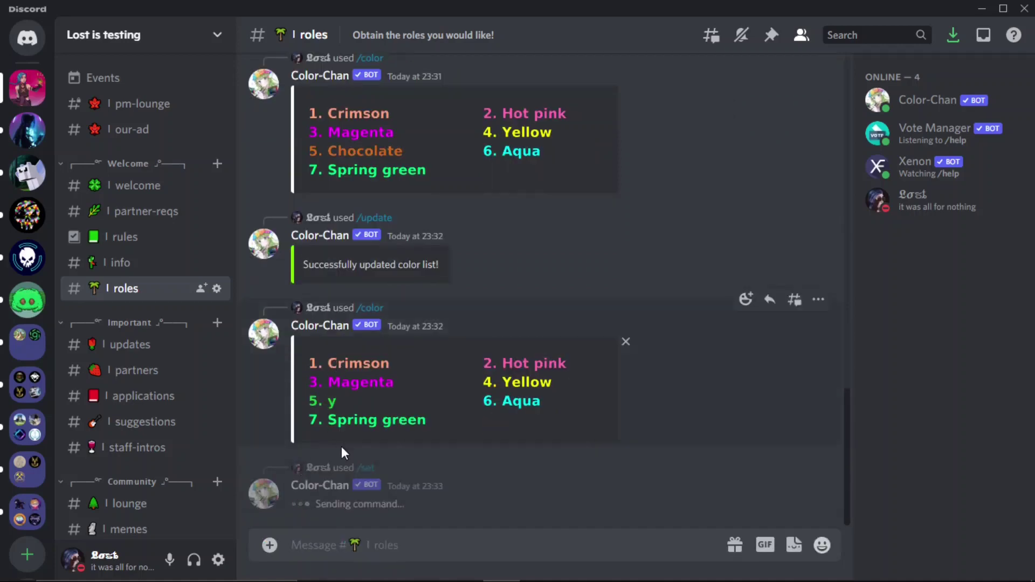
{"action": "left_click", "coordinate": [321, 490]}
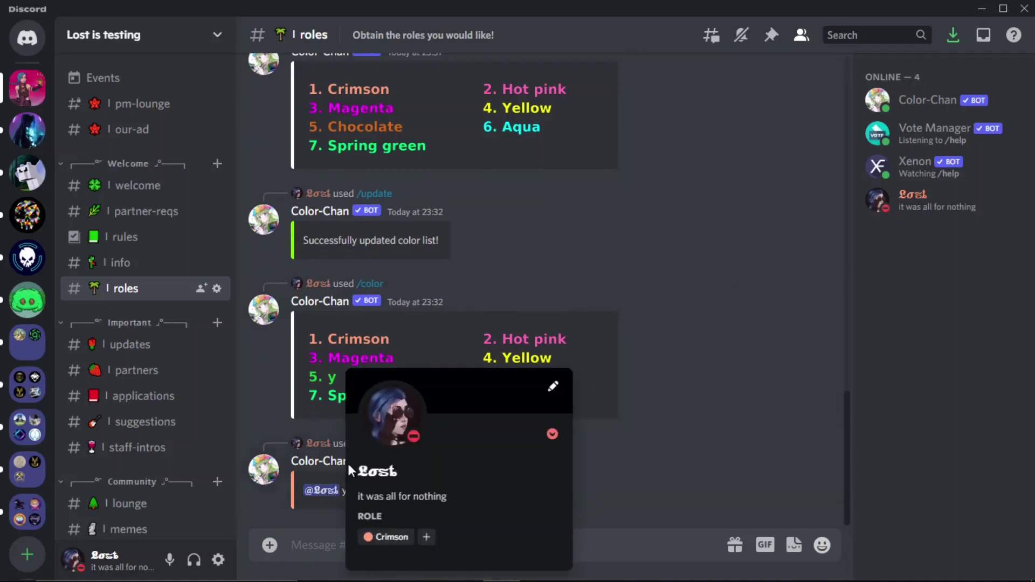
{"action": "left_click", "coordinate": [572, 323]}
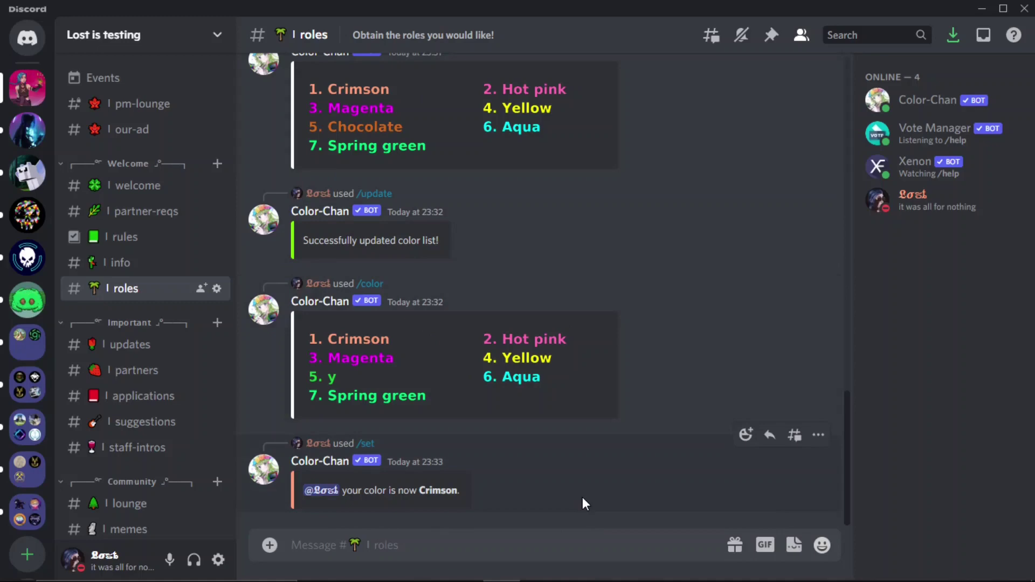
Restrict Color-Chan's commands to the commands channel with the /channel set command
{"action": "type", "text": "/"}
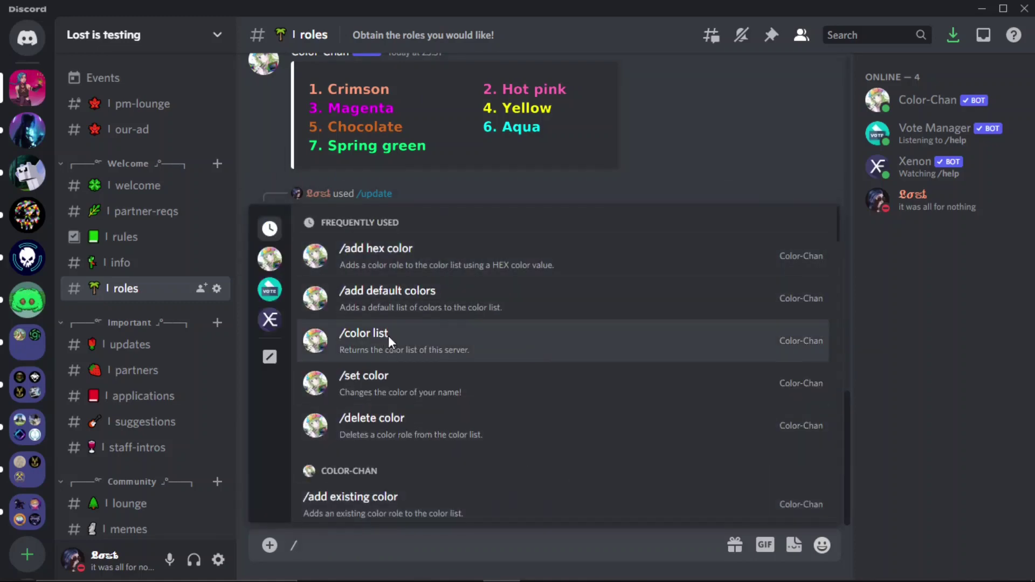
{"action": "type", "text": "chann"}
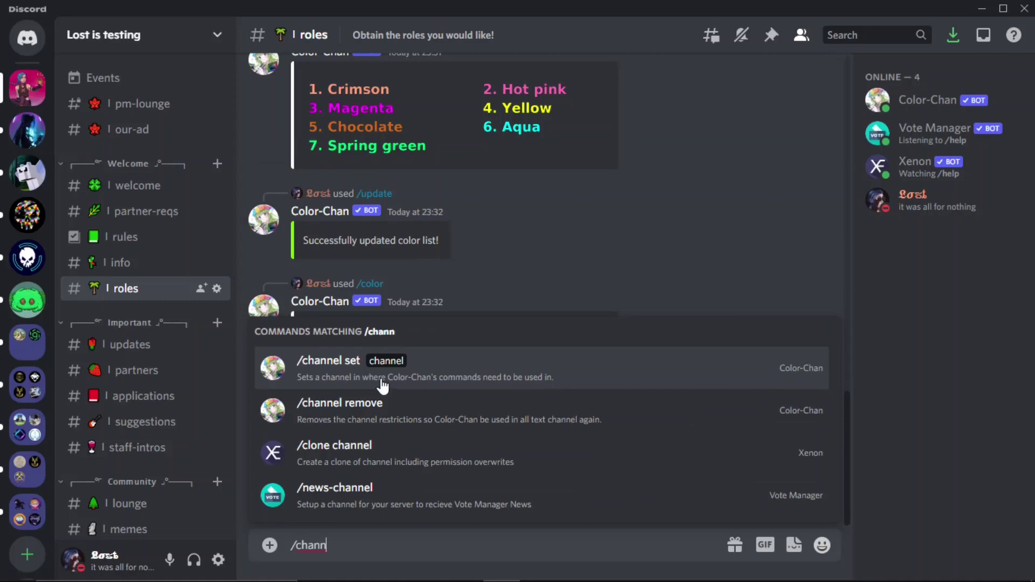
{"action": "left_click", "coordinate": [382, 384]}
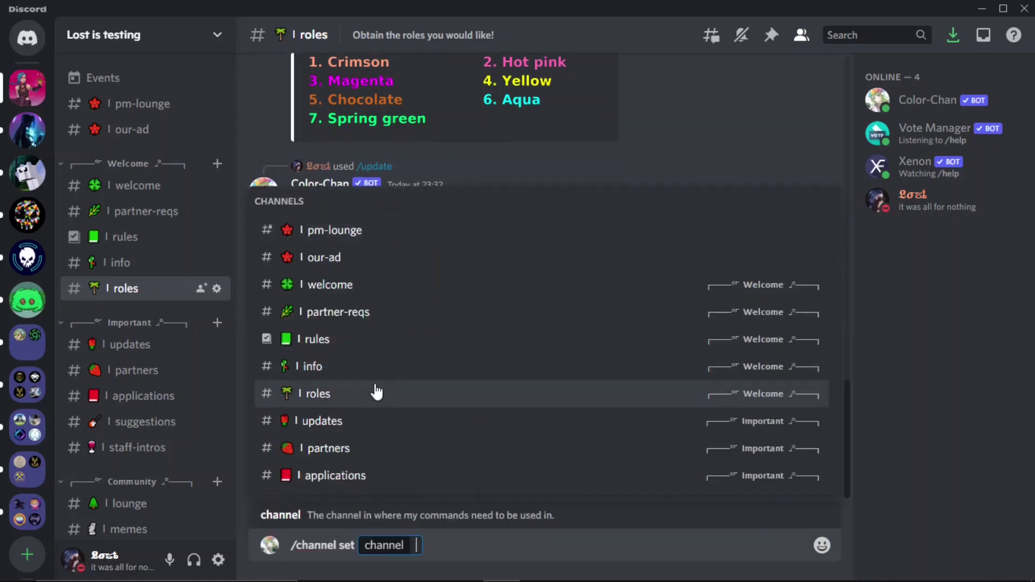
{"action": "type", "text": "comman"}
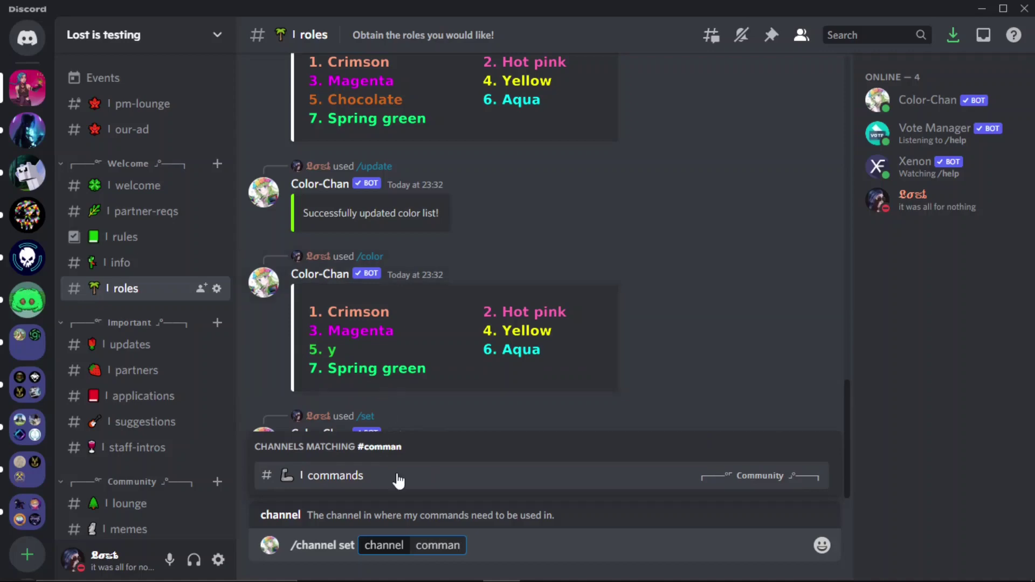
{"action": "left_click", "coordinate": [397, 474]}
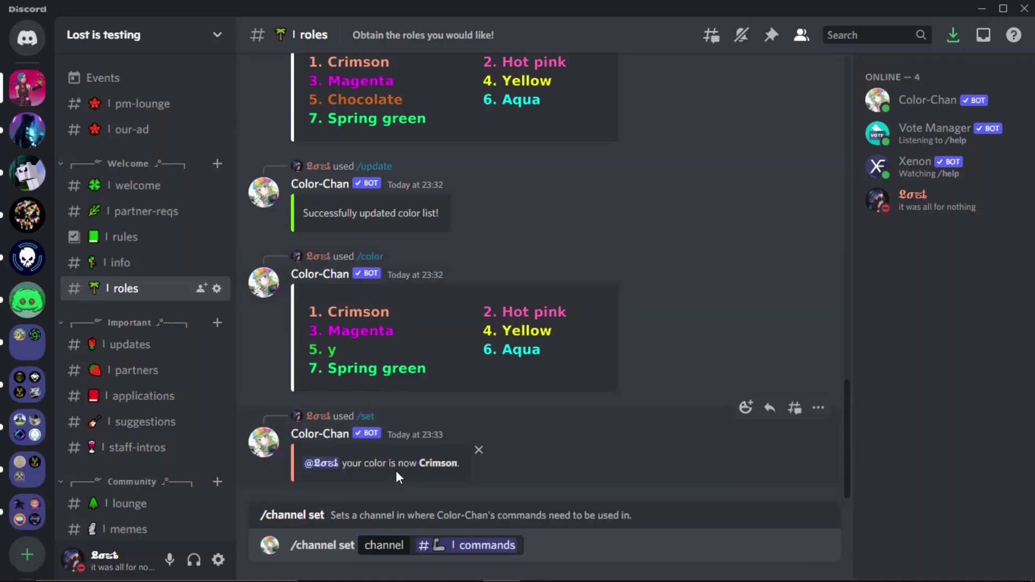
{"action": "key", "text": "Return"}
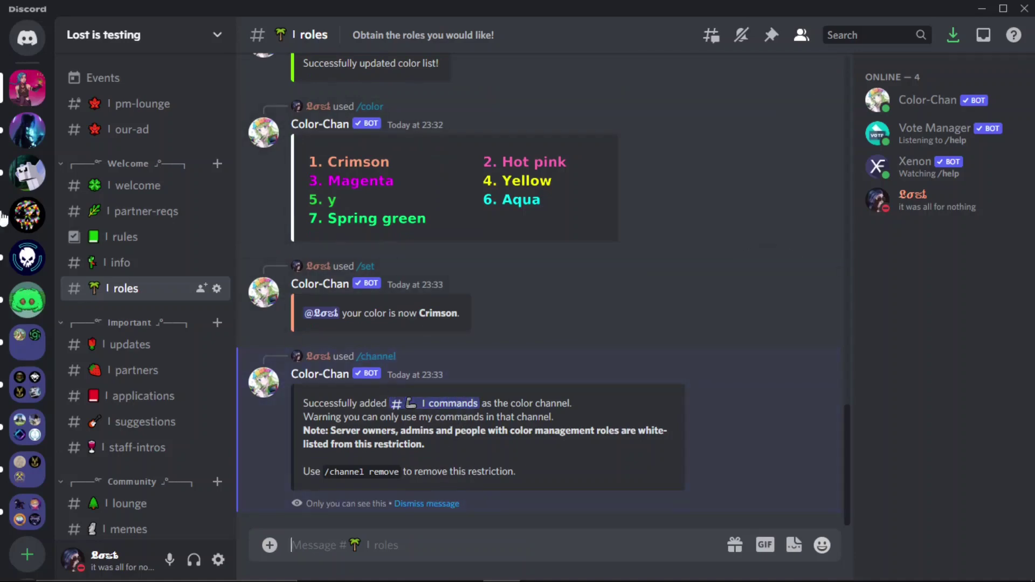
Examine the instructions in the Utopia server's colour-roles channel and view its color list image enlarged
{"action": "left_click", "coordinate": [24, 139]}
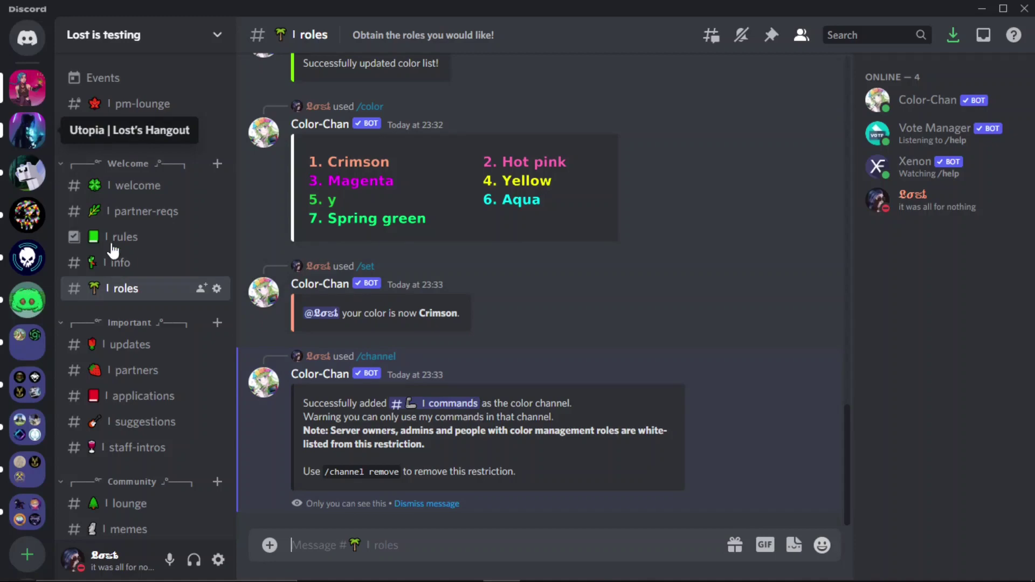
{"action": "scroll", "coordinate": [150, 192], "scroll_direction": "up", "scroll_amount": 15}
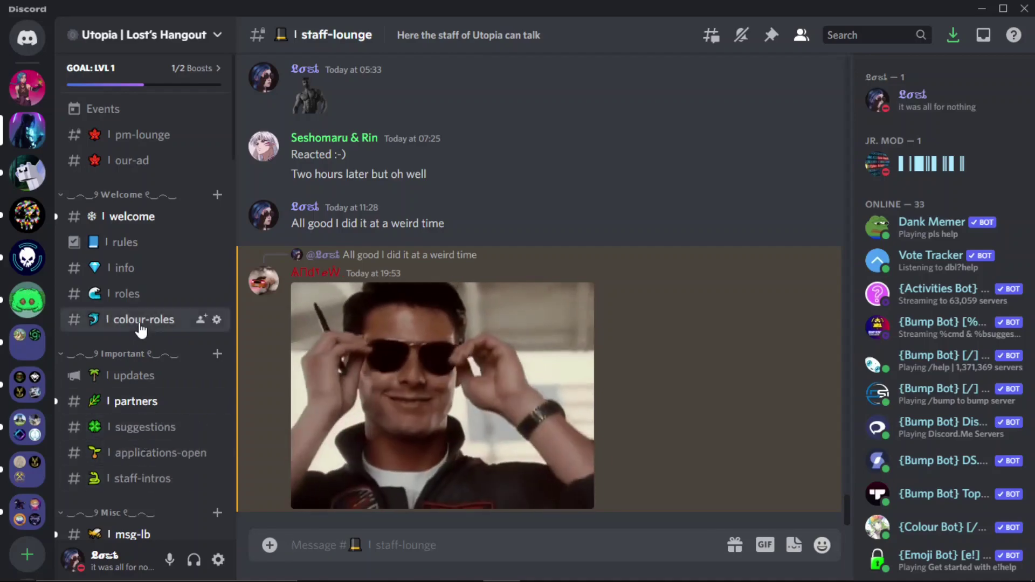
{"action": "left_click", "coordinate": [141, 322]}
{"action": "scroll", "coordinate": [360, 286], "scroll_direction": "up", "scroll_amount": 10}
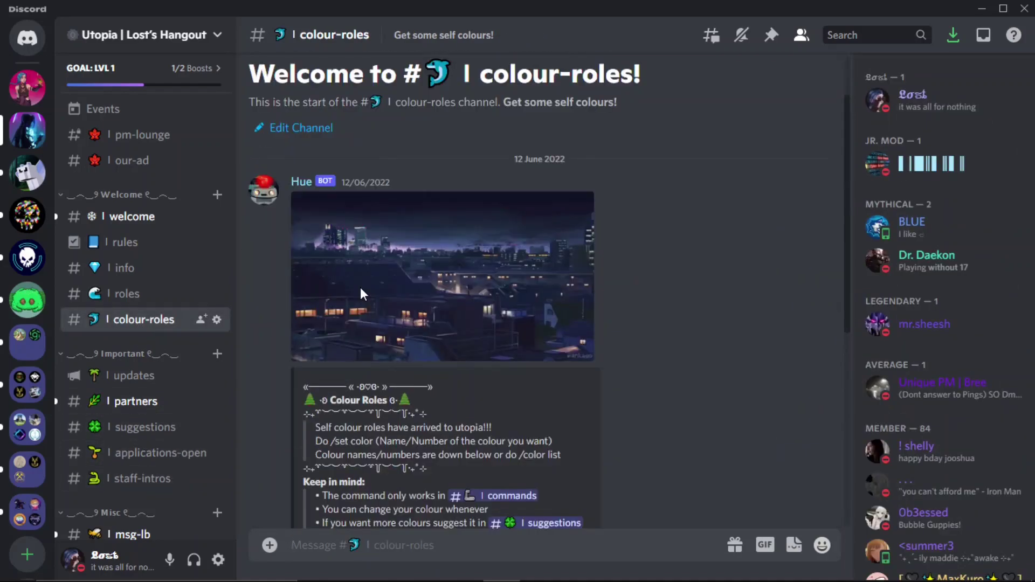
{"action": "scroll", "coordinate": [354, 374], "scroll_direction": "down", "scroll_amount": 6}
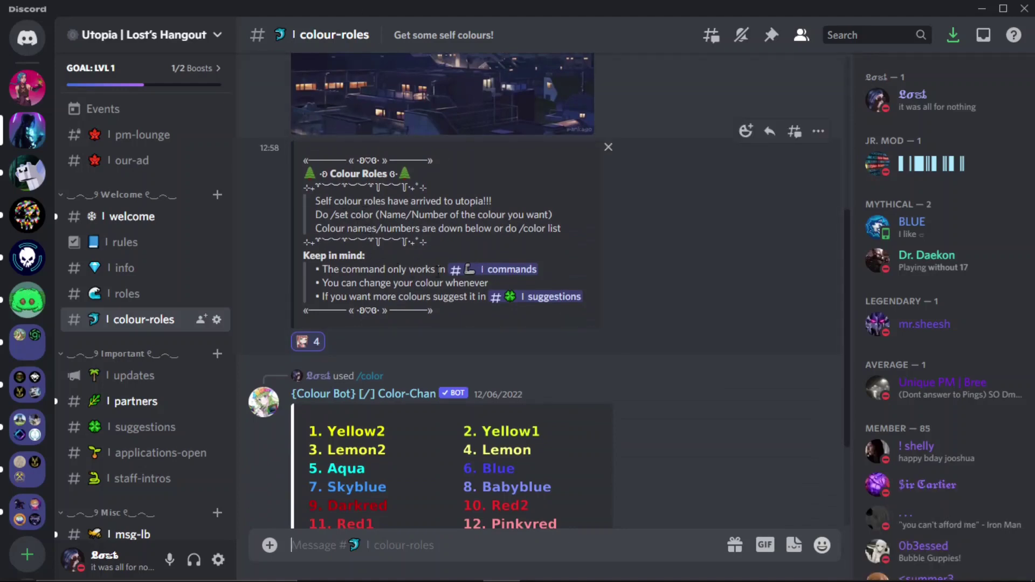
{"action": "scroll", "coordinate": [486, 291], "scroll_direction": "down", "scroll_amount": 3}
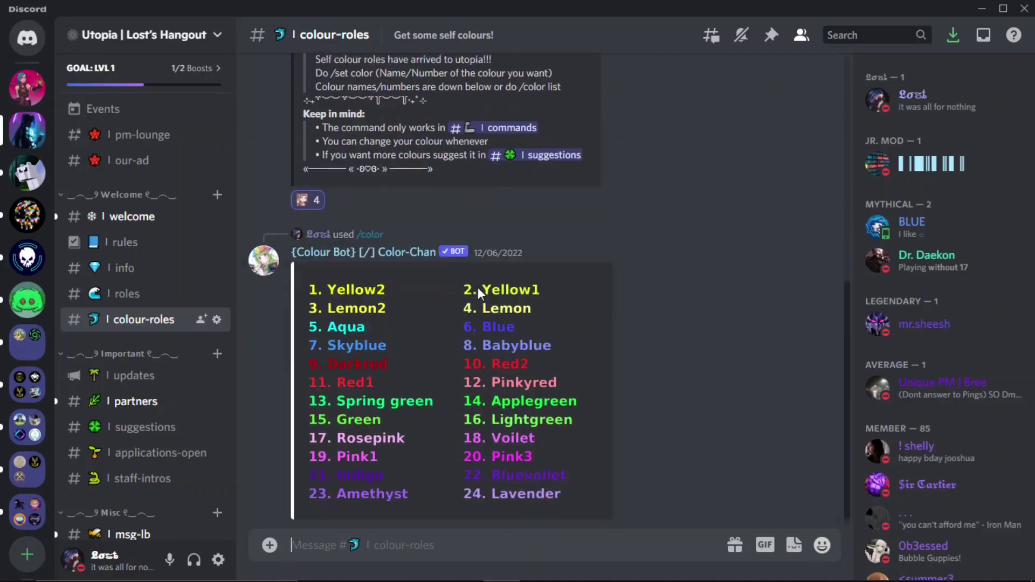
{"action": "left_click", "coordinate": [372, 329]}
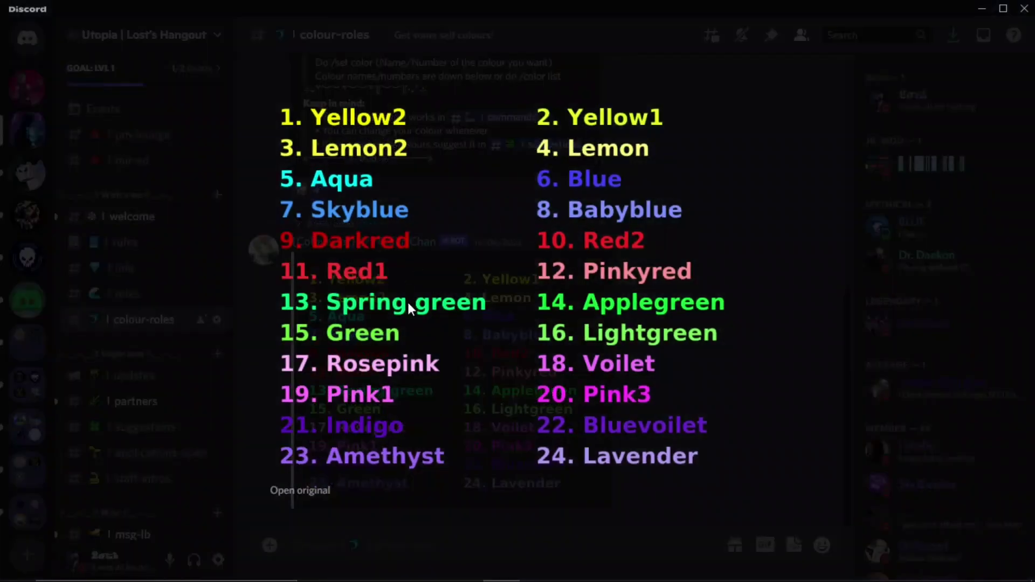
Close the enlarged color list and look through the server's channel list, then review the colour-roles channel back to its first message
{"action": "left_click", "coordinate": [259, 294]}
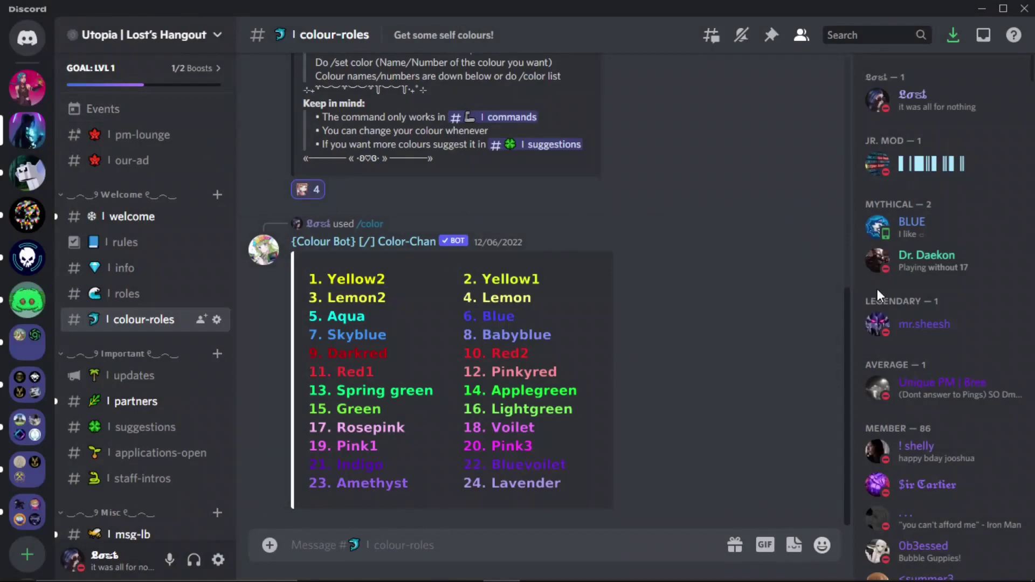
{"action": "scroll", "coordinate": [132, 244], "scroll_direction": "down", "scroll_amount": 10}
{"action": "scroll", "coordinate": [131, 241], "scroll_direction": "up", "scroll_amount": 3}
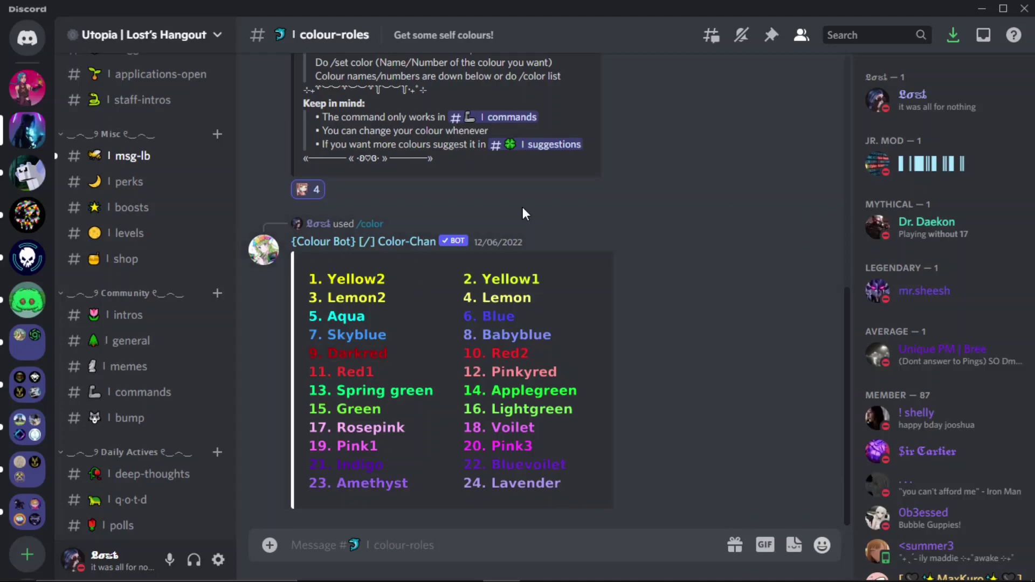
{"action": "scroll", "coordinate": [557, 189], "scroll_direction": "up", "scroll_amount": 6}
{"action": "scroll", "coordinate": [549, 193], "scroll_direction": "up", "scroll_amount": 2}
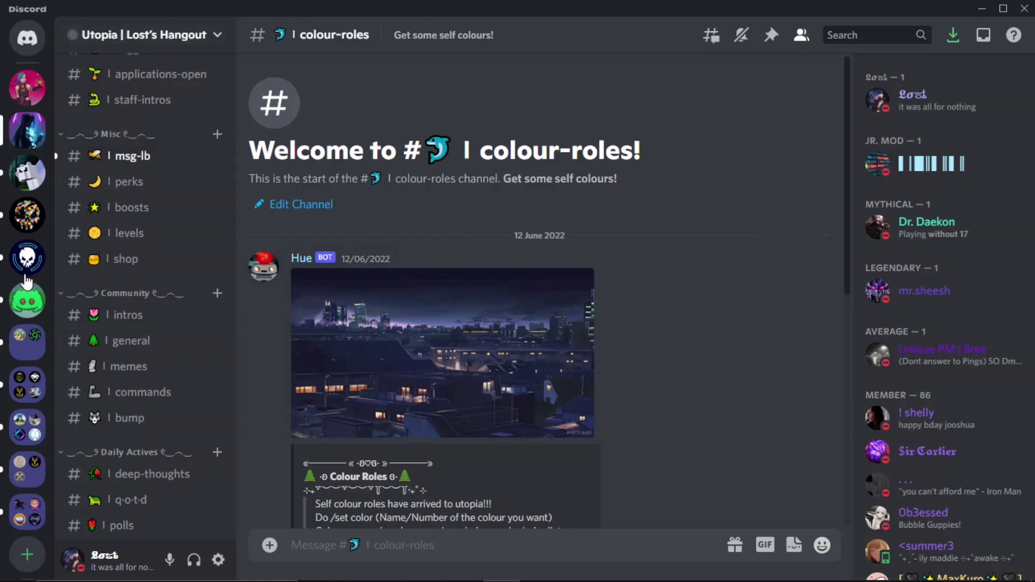
Open the msg-lb channel to view the weekly and monthly leaderboards, enlarge and close the weekly image, and browse the server's other channels
{"action": "left_click", "coordinate": [127, 170]}
{"action": "scroll", "coordinate": [549, 244], "scroll_direction": "down", "scroll_amount": 4}
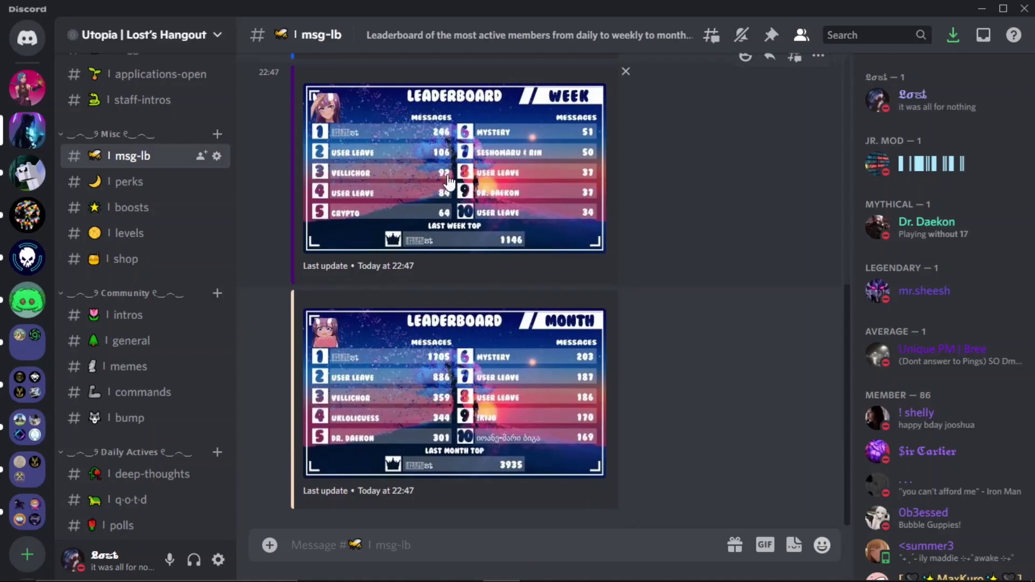
{"action": "scroll", "coordinate": [115, 192], "scroll_direction": "down", "scroll_amount": 4}
{"action": "scroll", "coordinate": [104, 168], "scroll_direction": "down", "scroll_amount": 6}
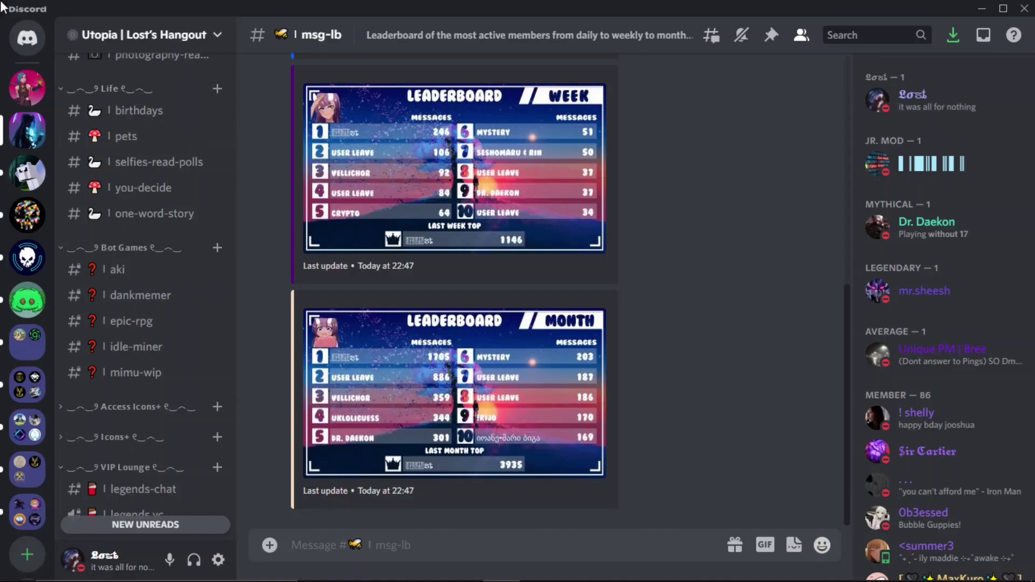
{"action": "left_click", "coordinate": [358, 182]}
{"action": "left_click", "coordinate": [695, 491]}
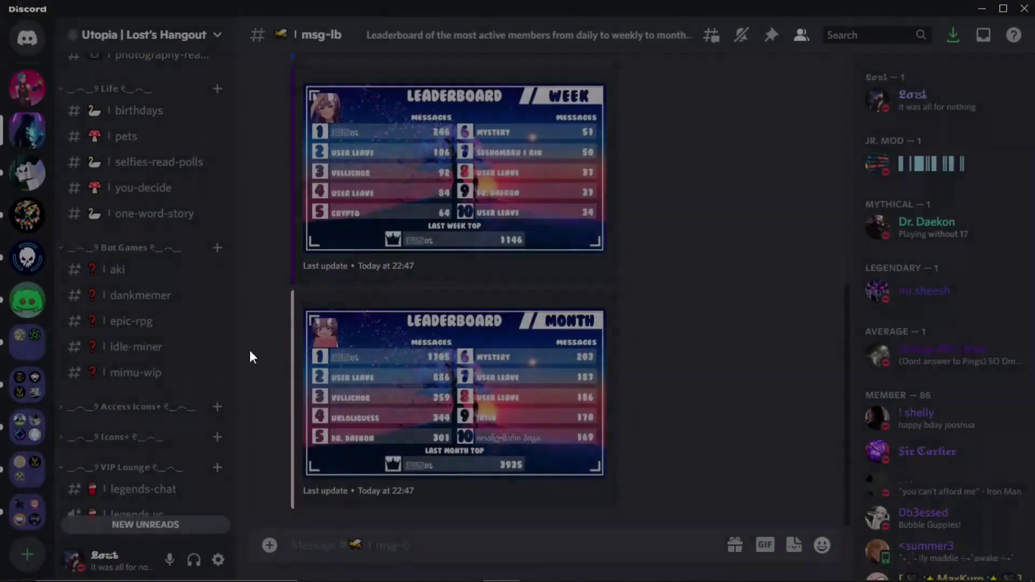
{"action": "scroll", "coordinate": [155, 215], "scroll_direction": "up", "scroll_amount": 15}
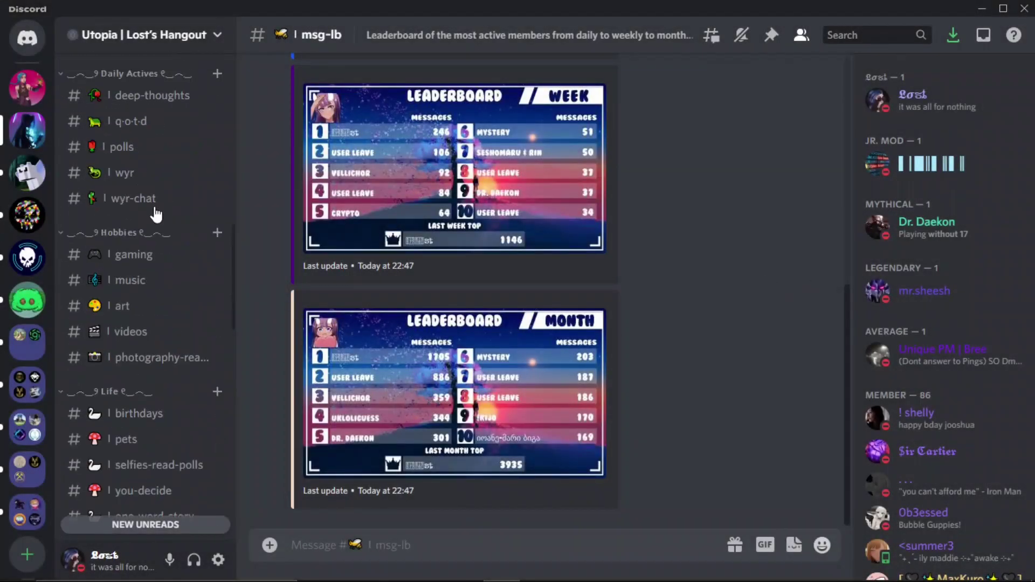